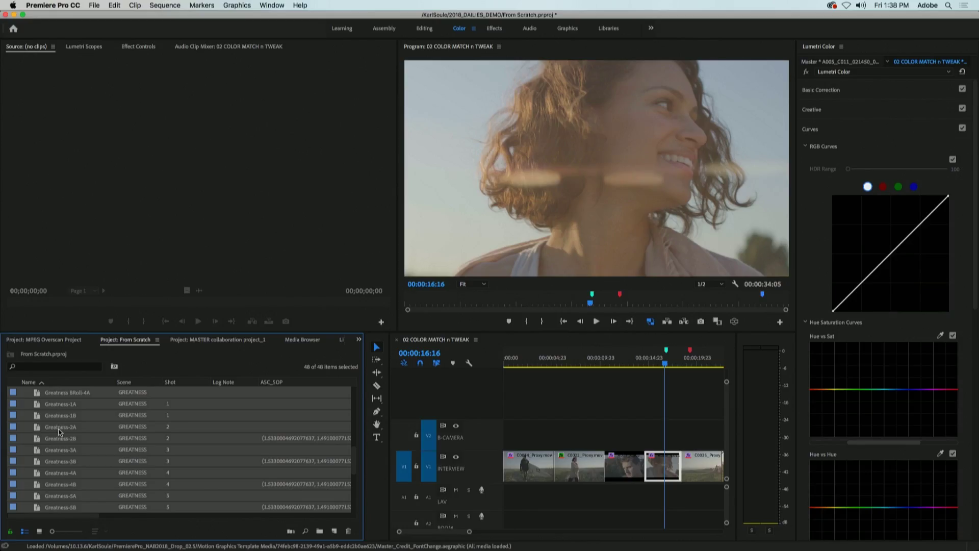
- Relink the selected offline clips by locating A001C001_180725_R1JC.mp4 in the Media folder of 2018_DAILIES_DEMO
{"action": "scroll", "coordinate": [58, 432], "scroll_direction": "down", "scroll_amount": 3}
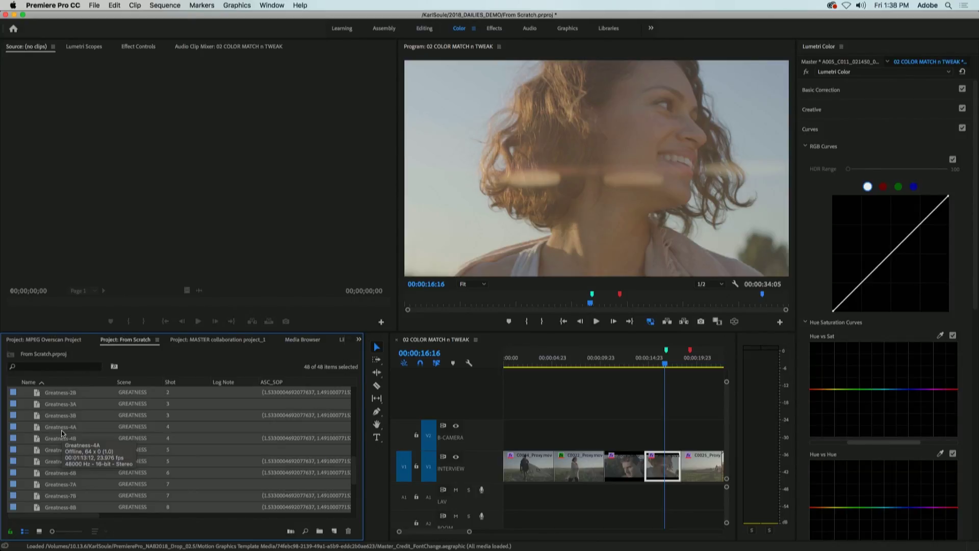
{"action": "right_click", "coordinate": [62, 433]}
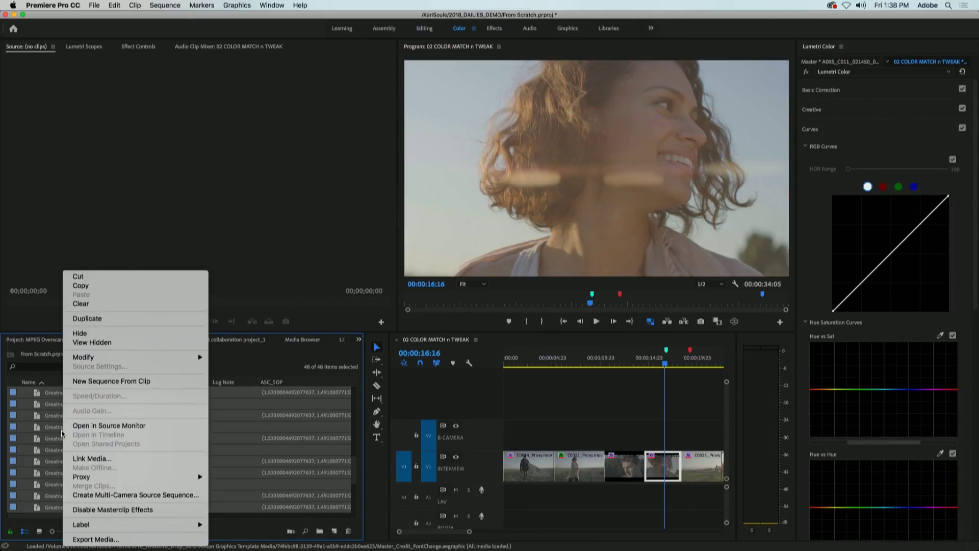
{"action": "left_click", "coordinate": [81, 459]}
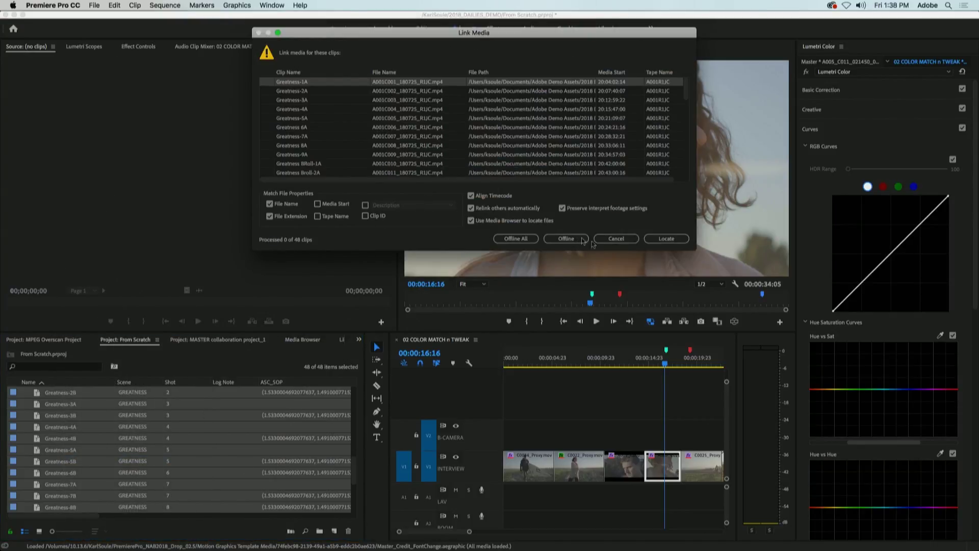
{"action": "left_click", "coordinate": [663, 244]}
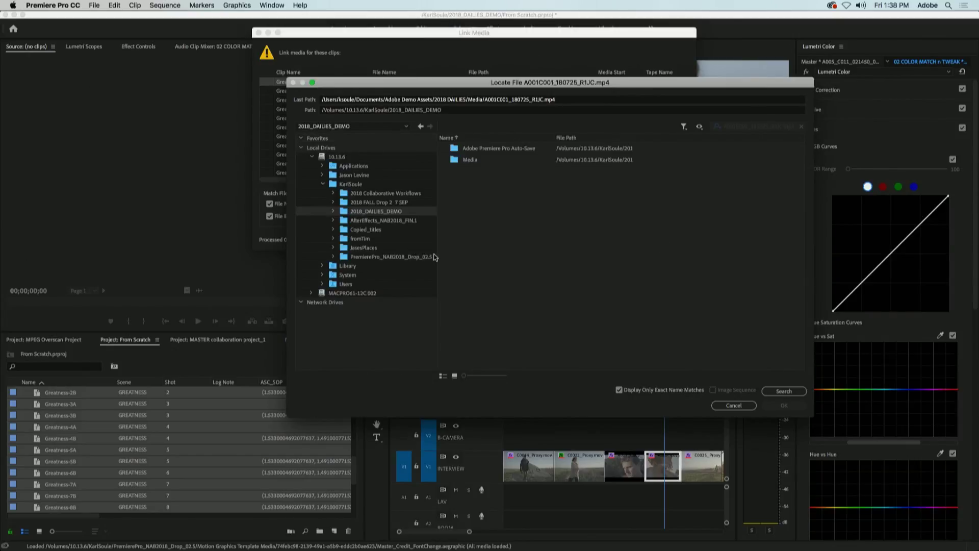
{"action": "left_click", "coordinate": [334, 211]}
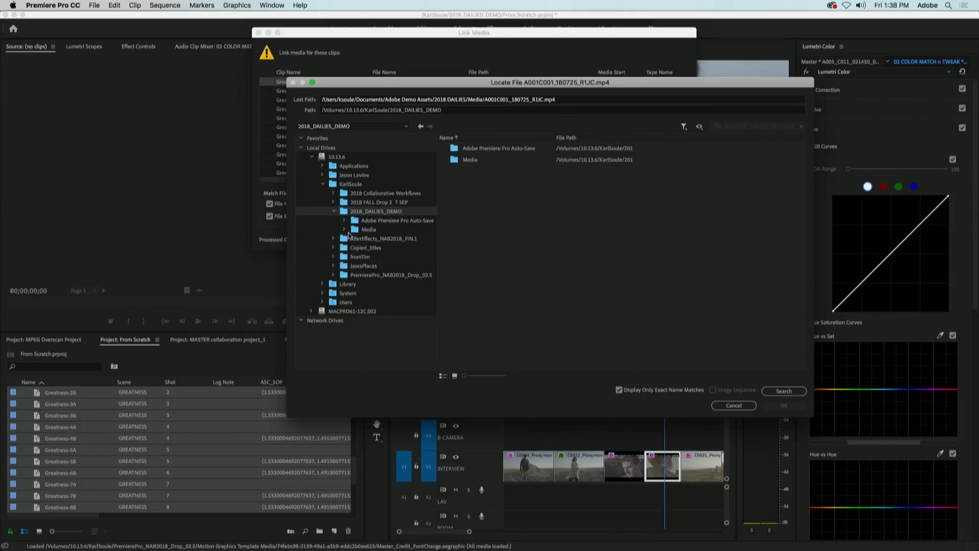
{"action": "left_click", "coordinate": [354, 231]}
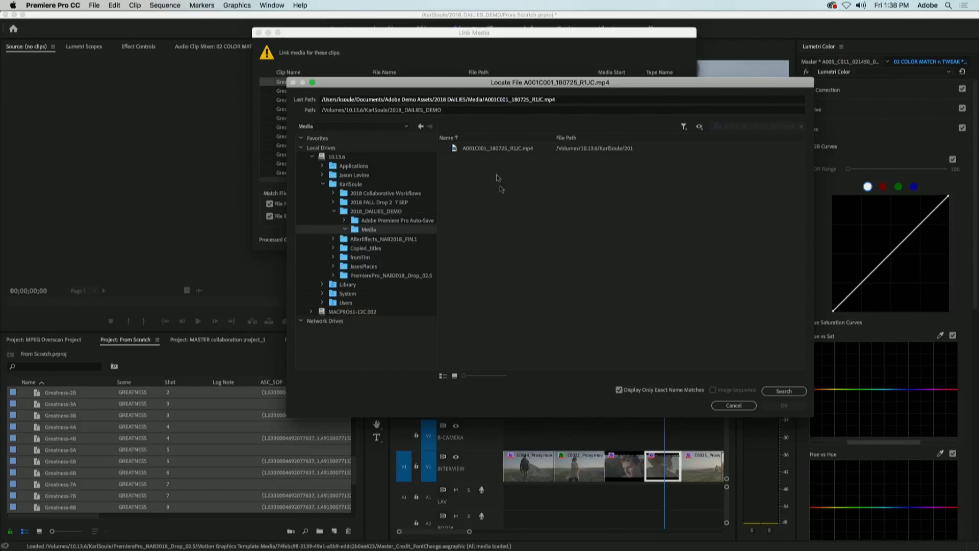
{"action": "left_click", "coordinate": [482, 150]}
{"action": "left_click", "coordinate": [785, 406]}
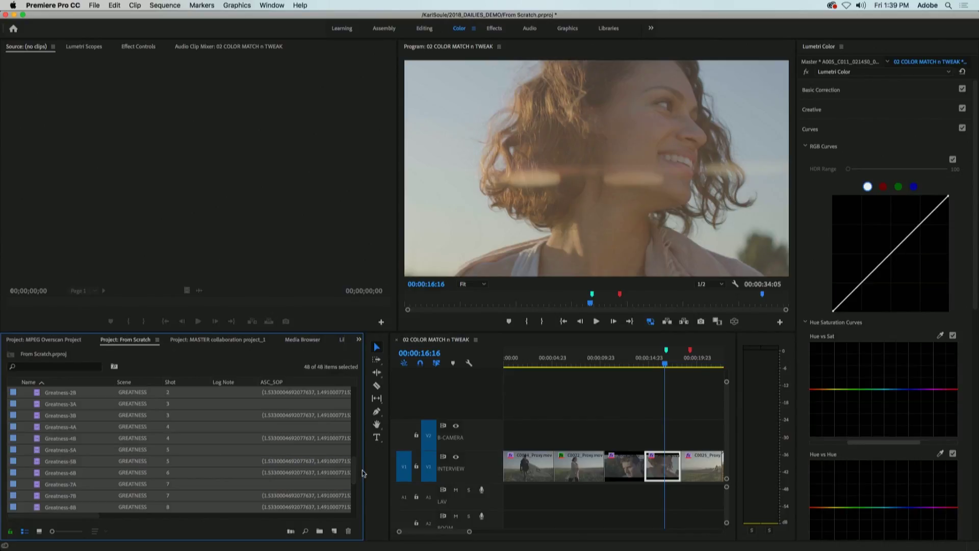
- Widen the project bin listing and enable the Keycode property under Premiere Pro Project Metadata in the metadata display
{"action": "left_click_drag", "start_coordinate": [364, 473], "coordinate": [496, 472]}
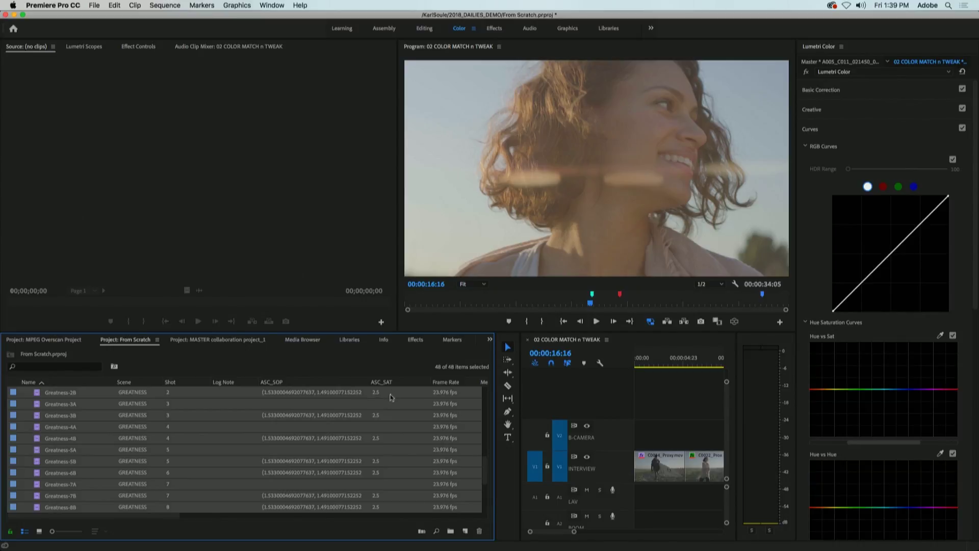
{"action": "right_click", "coordinate": [247, 386]}
{"action": "left_click", "coordinate": [263, 394]}
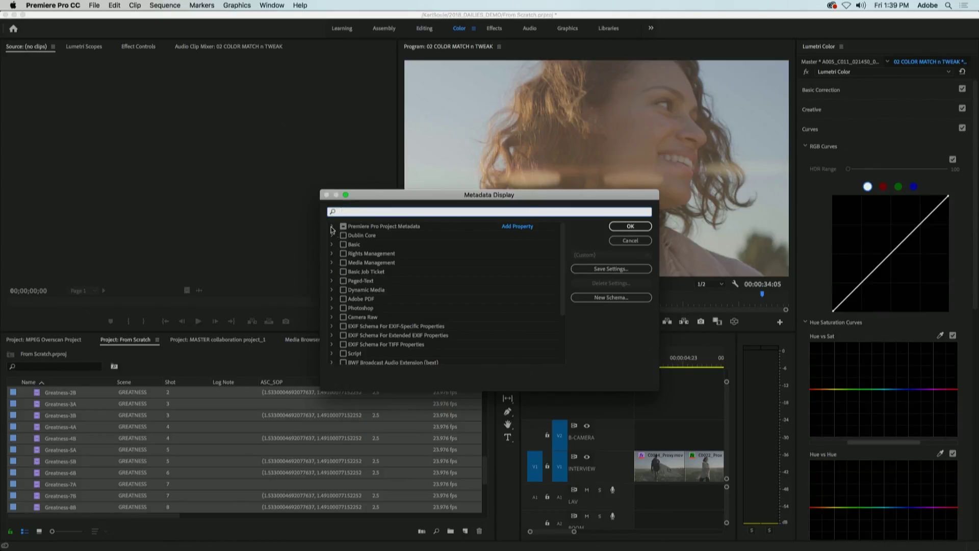
{"action": "left_click", "coordinate": [332, 226]}
{"action": "scroll", "coordinate": [391, 336], "scroll_direction": "down", "scroll_amount": 3}
{"action": "scroll", "coordinate": [391, 336], "scroll_direction": "down", "scroll_amount": 5}
{"action": "scroll", "coordinate": [391, 336], "scroll_direction": "up", "scroll_amount": 2}
{"action": "scroll", "coordinate": [391, 336], "scroll_direction": "down", "scroll_amount": 2}
{"action": "scroll", "coordinate": [391, 337], "scroll_direction": "down", "scroll_amount": 5}
{"action": "scroll", "coordinate": [391, 337], "scroll_direction": "down", "scroll_amount": 1}
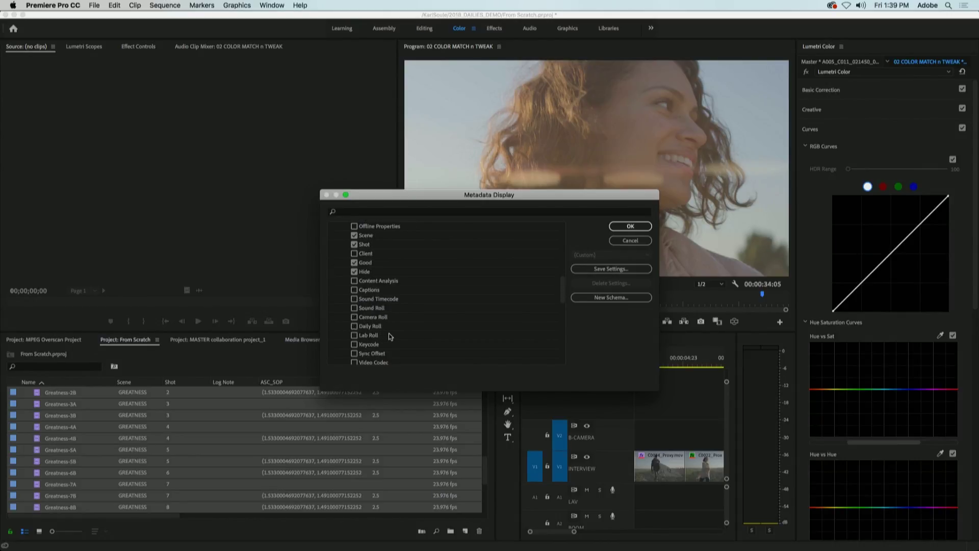
{"action": "left_click", "coordinate": [354, 345]}
{"action": "left_click", "coordinate": [631, 226]}
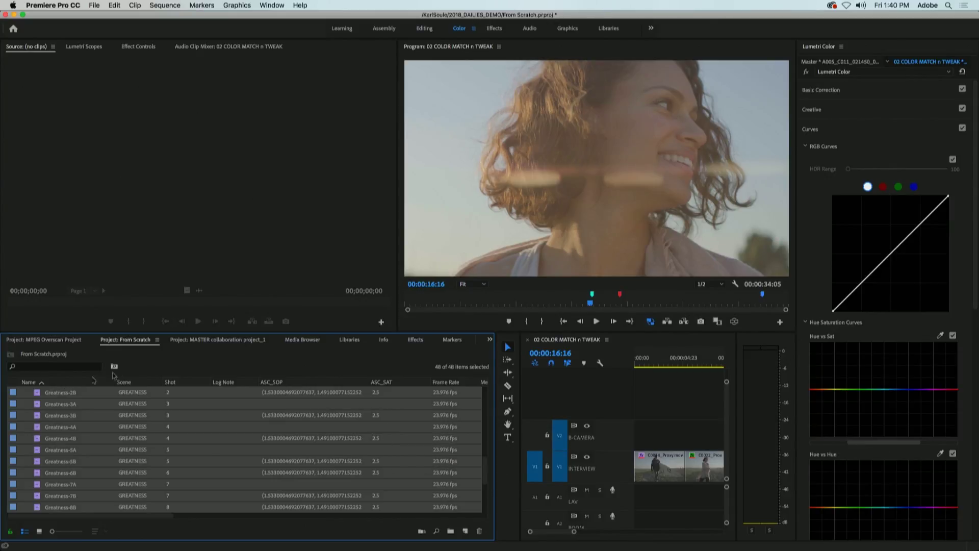
{"action": "left_click", "coordinate": [158, 340]}
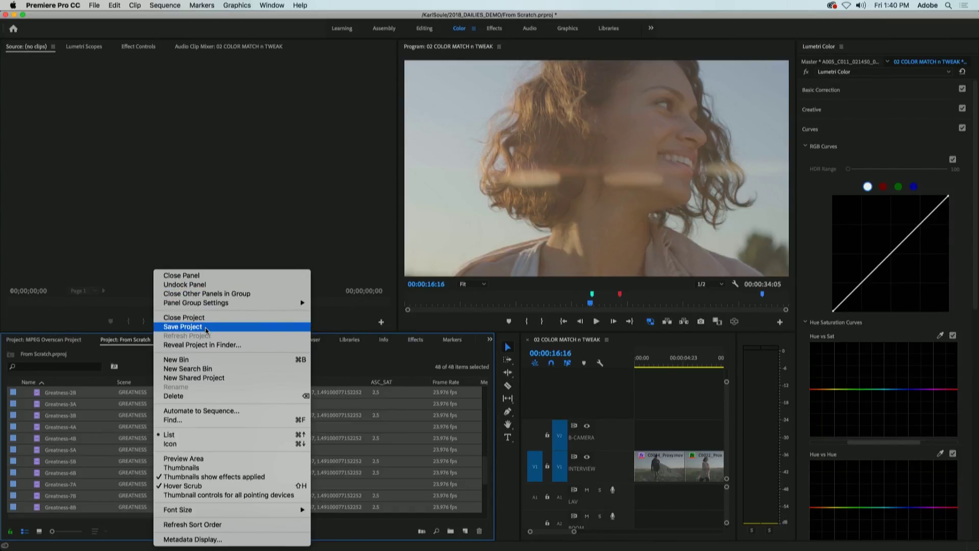
{"action": "left_click", "coordinate": [131, 355]}
{"action": "left_click", "coordinate": [156, 339]}
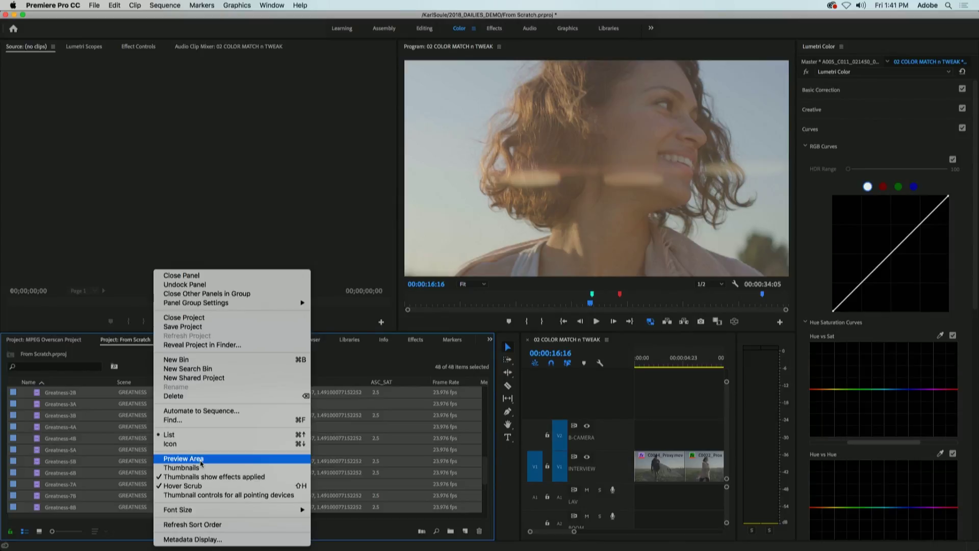
{"action": "left_click", "coordinate": [143, 357]}
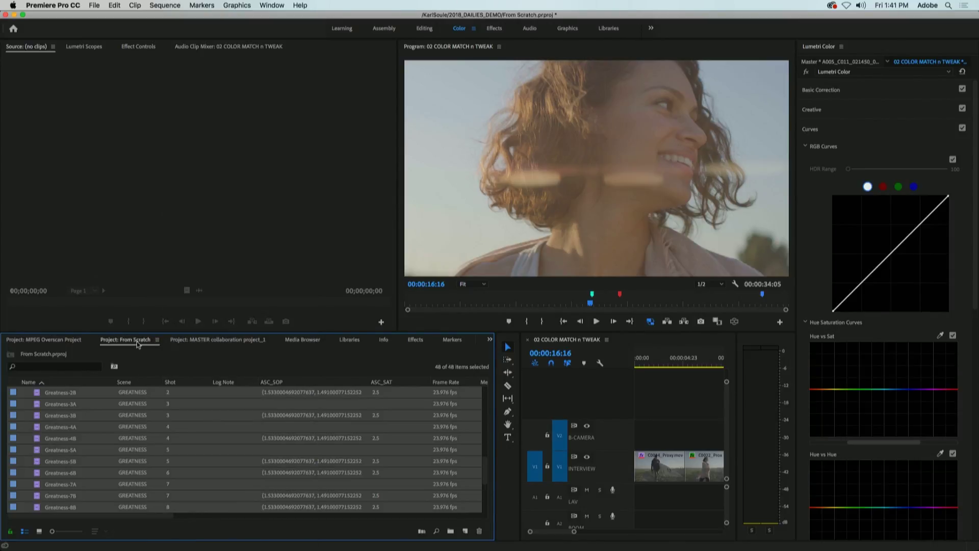
- Maximize the From Scratch project's panel group and look across all its clip metadata columns
{"action": "right_click", "coordinate": [139, 342]}
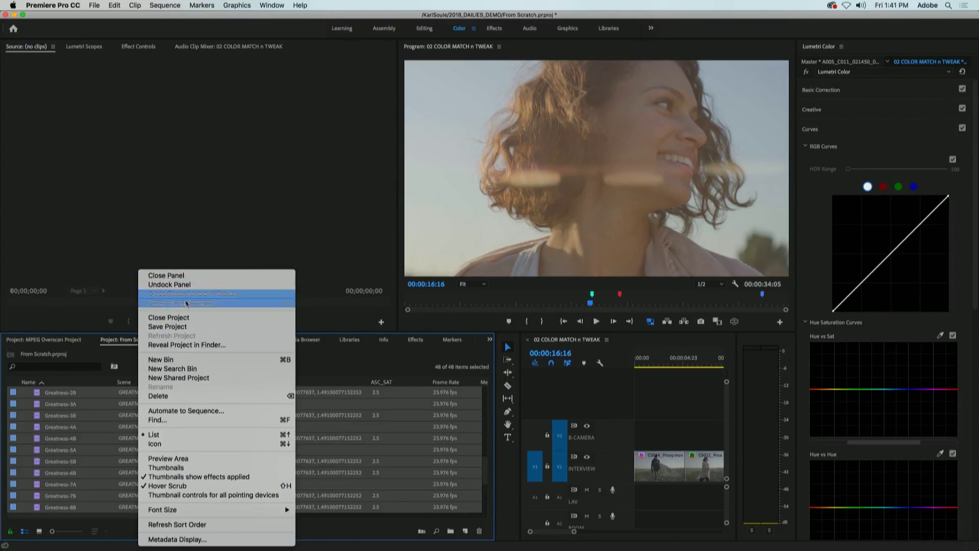
{"action": "mouse_move", "coordinate": [283, 303]}
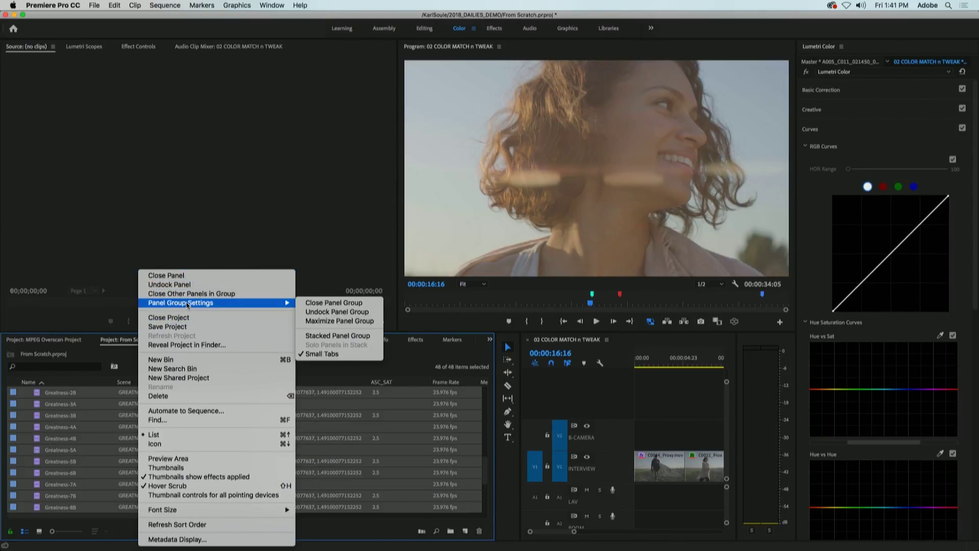
{"action": "left_click", "coordinate": [315, 320]}
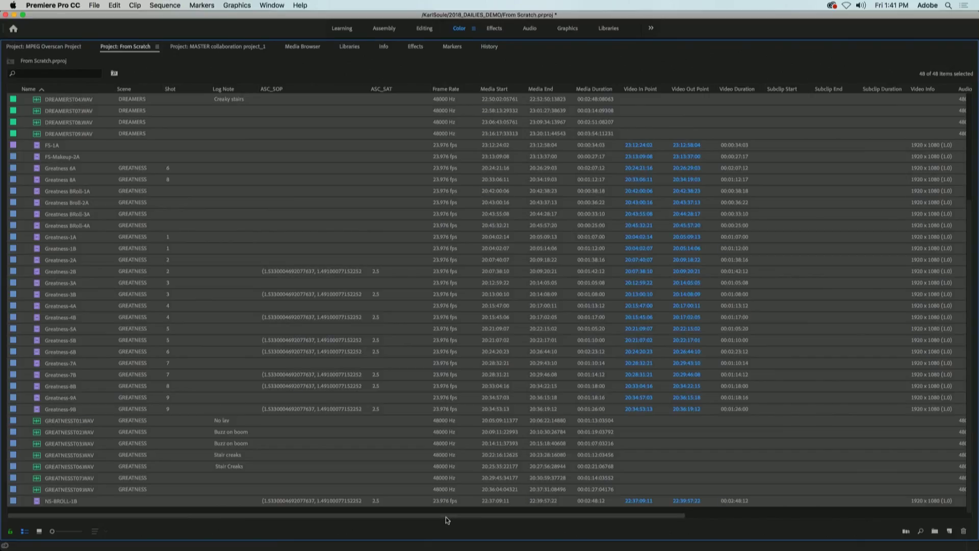
{"action": "scroll", "coordinate": [525, 523], "scroll_direction": "right", "scroll_amount": 2}
{"action": "scroll", "coordinate": [526, 523], "scroll_direction": "right", "scroll_amount": 10}
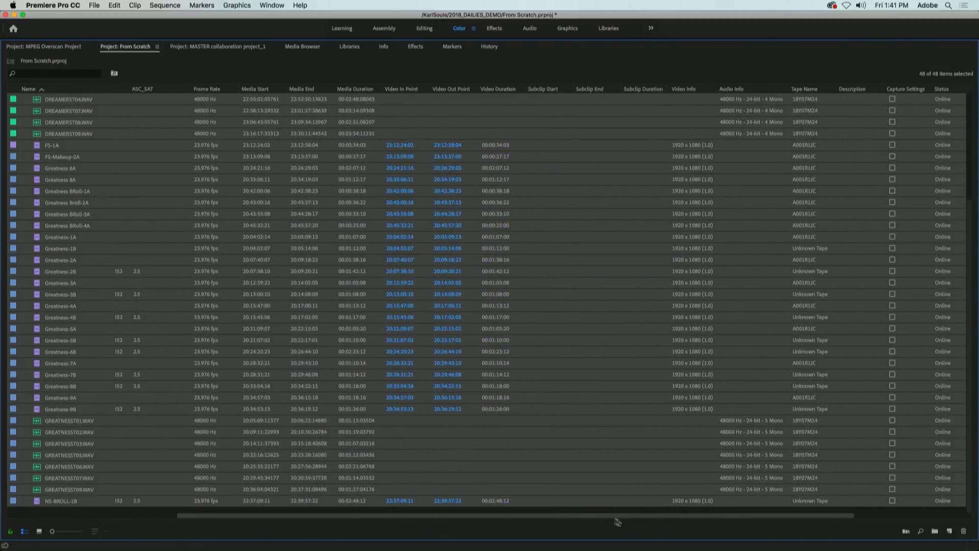
{"action": "scroll", "coordinate": [637, 518], "scroll_direction": "right", "scroll_amount": 5}
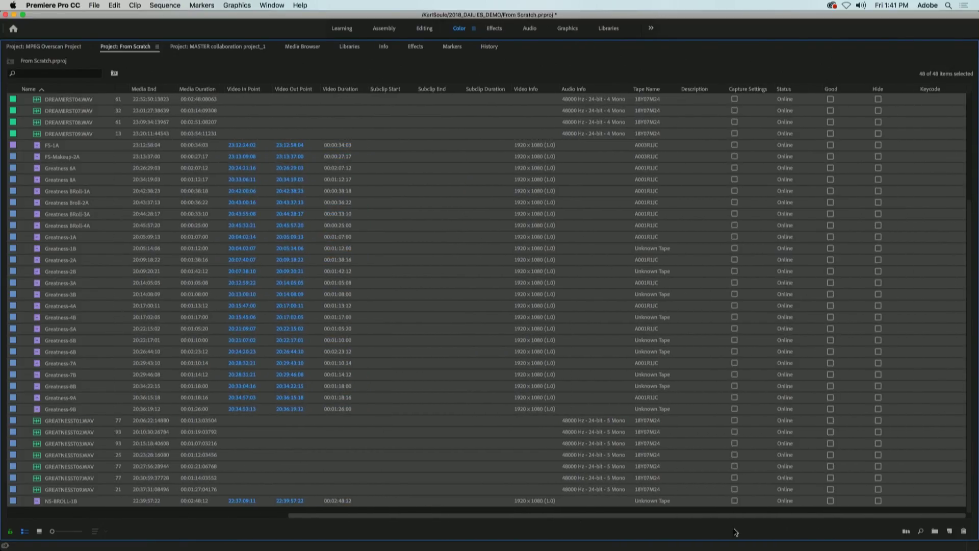
{"action": "scroll", "coordinate": [827, 513], "scroll_direction": "left", "scroll_amount": 15}
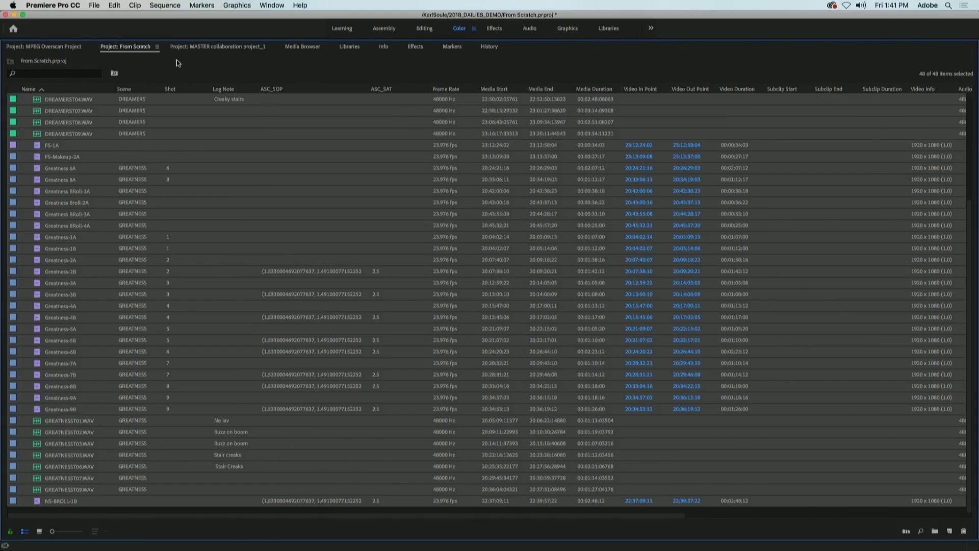
- Update the metadata of the selected clips from the file FOOTPRINTS_UPDATED_DAY_1.ale
{"action": "left_click", "coordinate": [112, 6]}
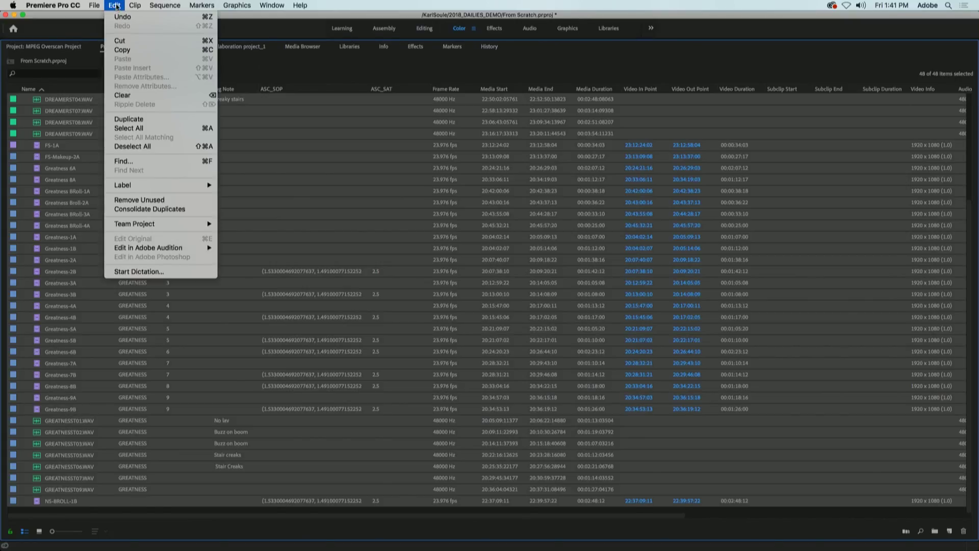
{"action": "mouse_move", "coordinate": [140, 6]}
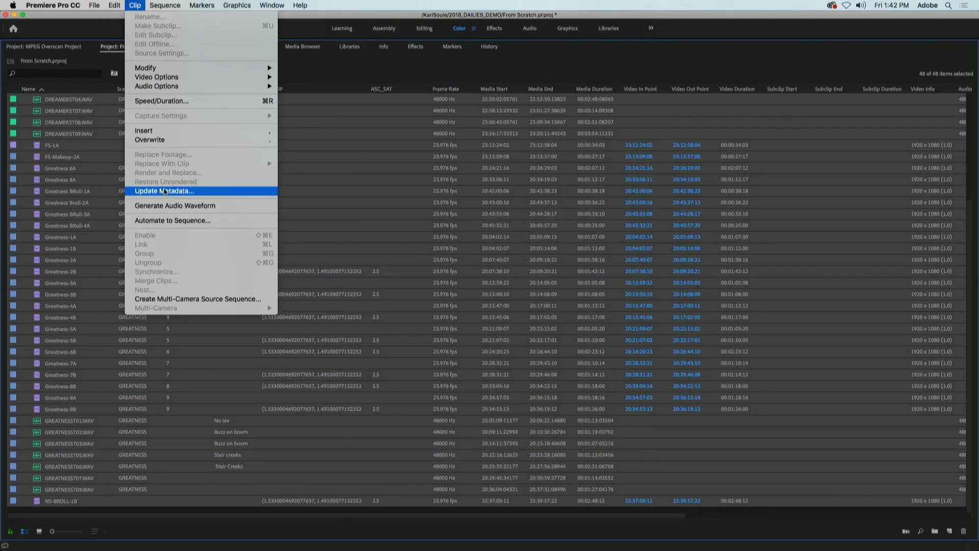
{"action": "left_click", "coordinate": [162, 191]}
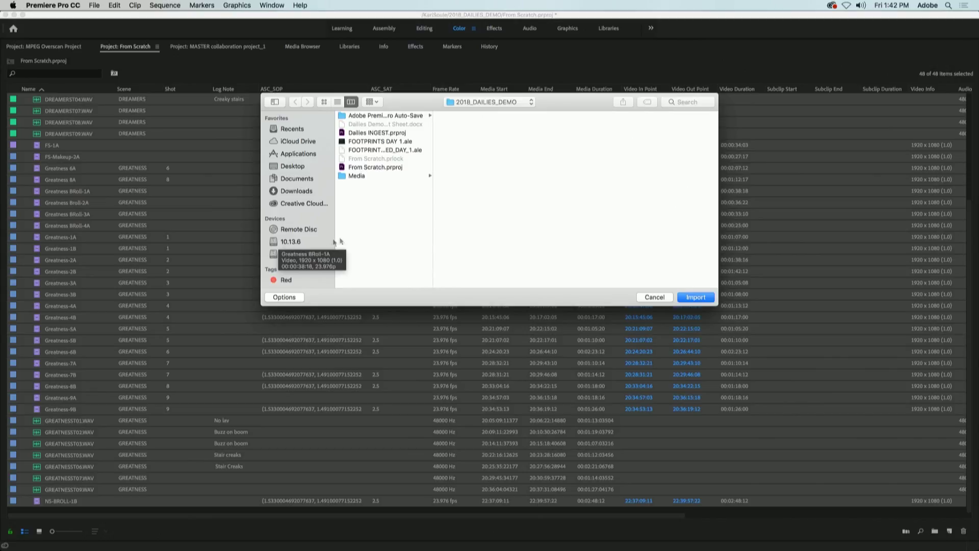
{"action": "left_click", "coordinate": [396, 151]}
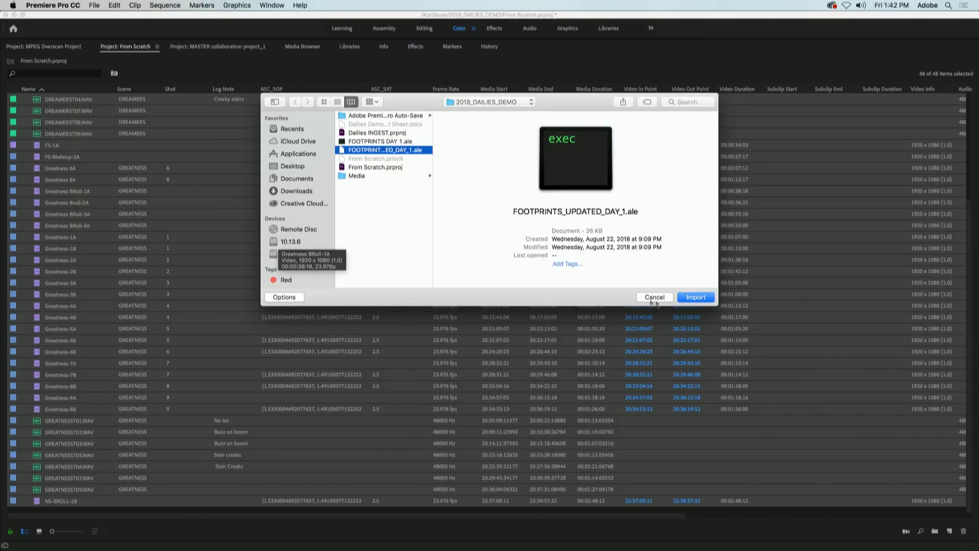
{"action": "left_click", "coordinate": [695, 297]}
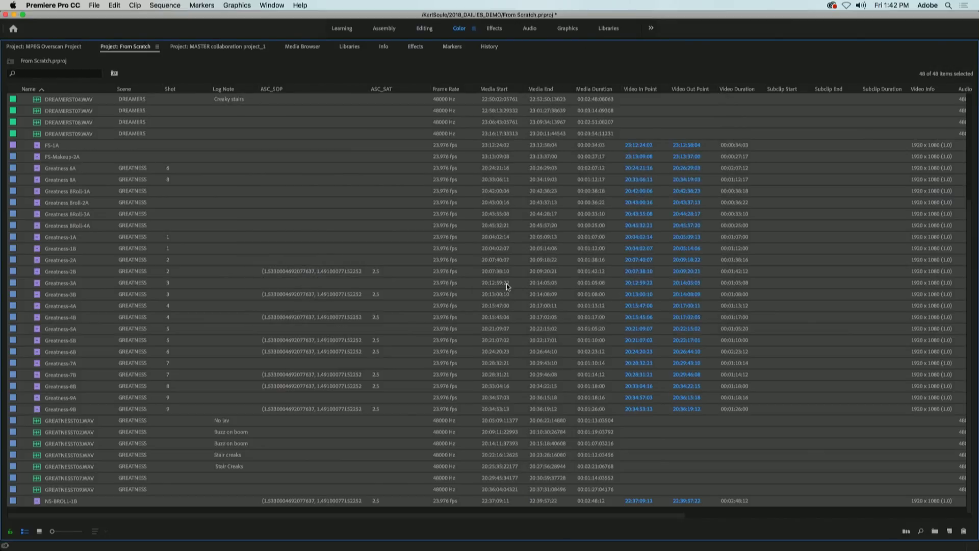
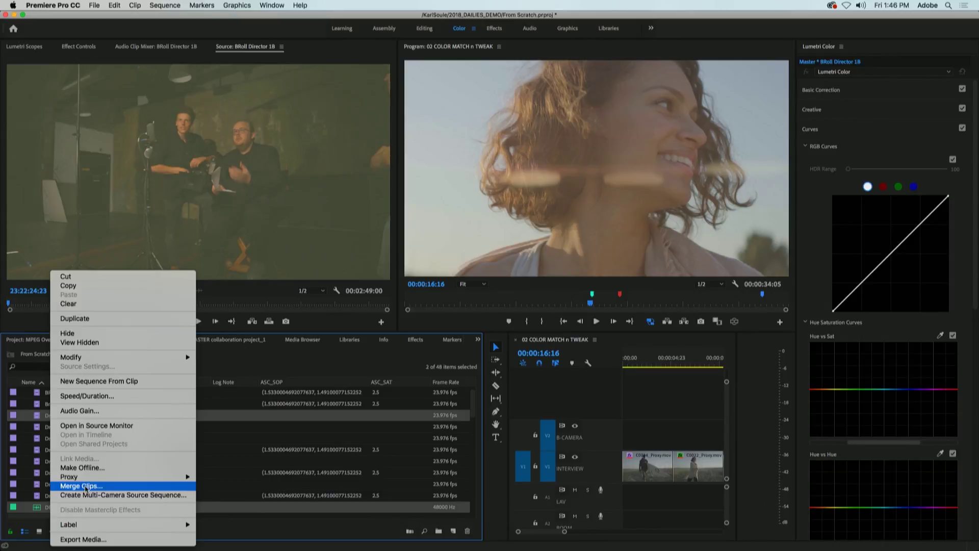
- Create multi-camera source sequences from all clips in the From Scratch project, synchronized by timecode
{"action": "left_click", "coordinate": [34, 417]}
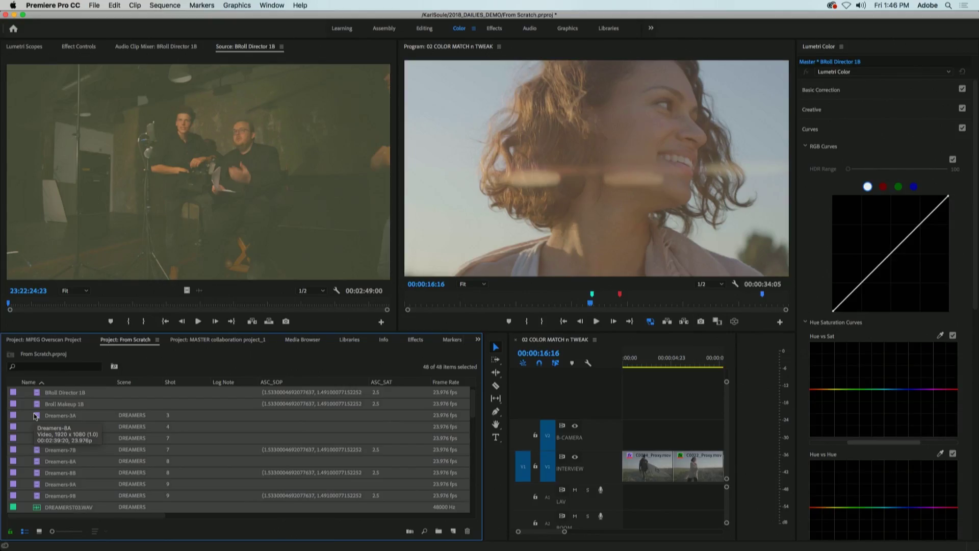
{"action": "right_click", "coordinate": [36, 418]}
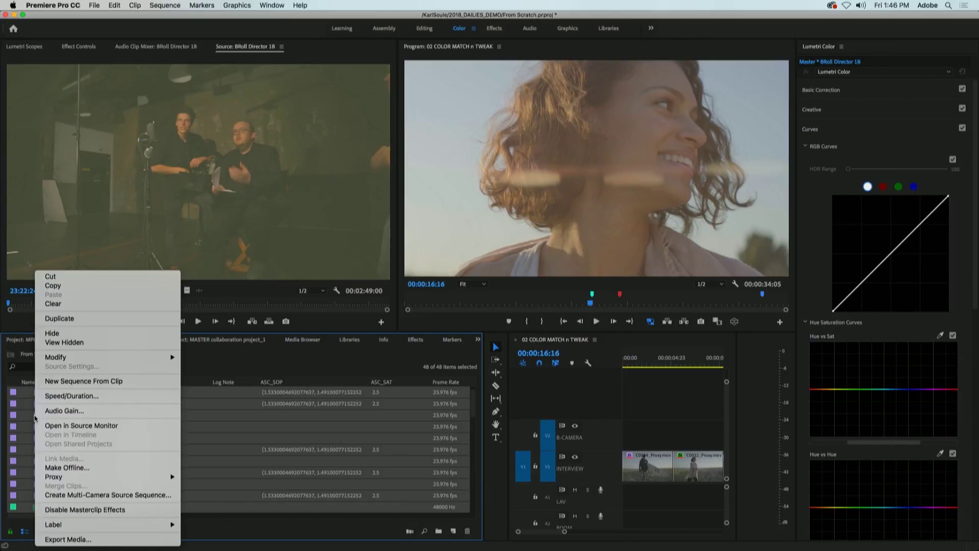
{"action": "left_click", "coordinate": [47, 494]}
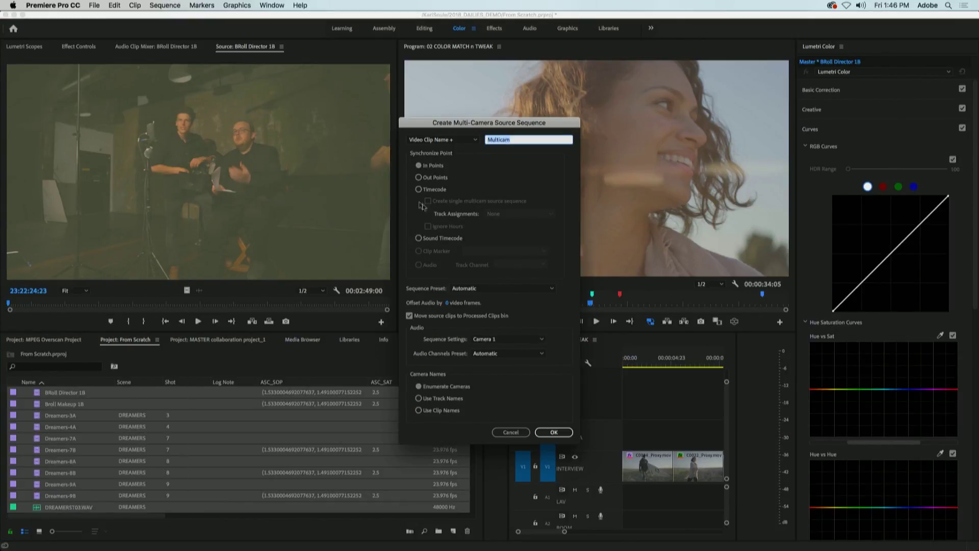
{"action": "left_click", "coordinate": [418, 189]}
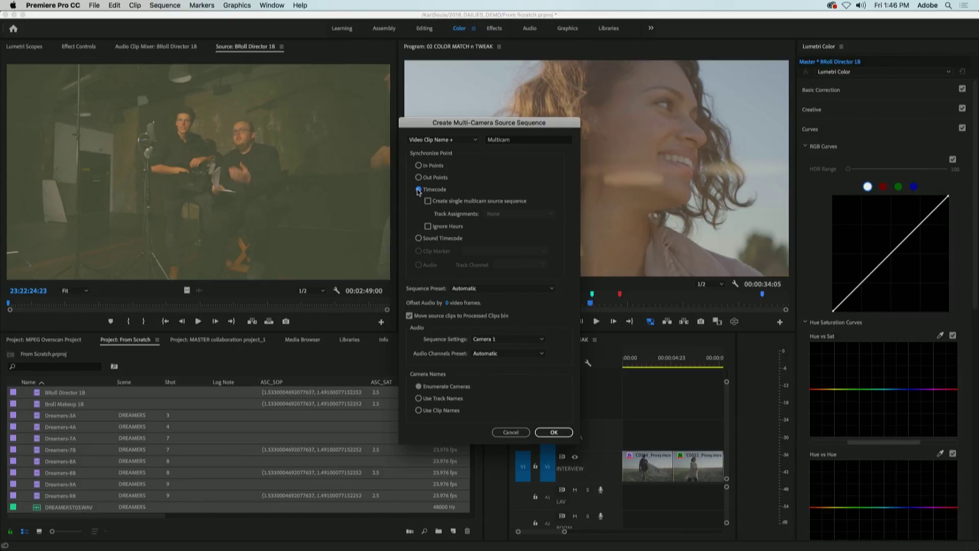
{"action": "left_click", "coordinate": [555, 432]}
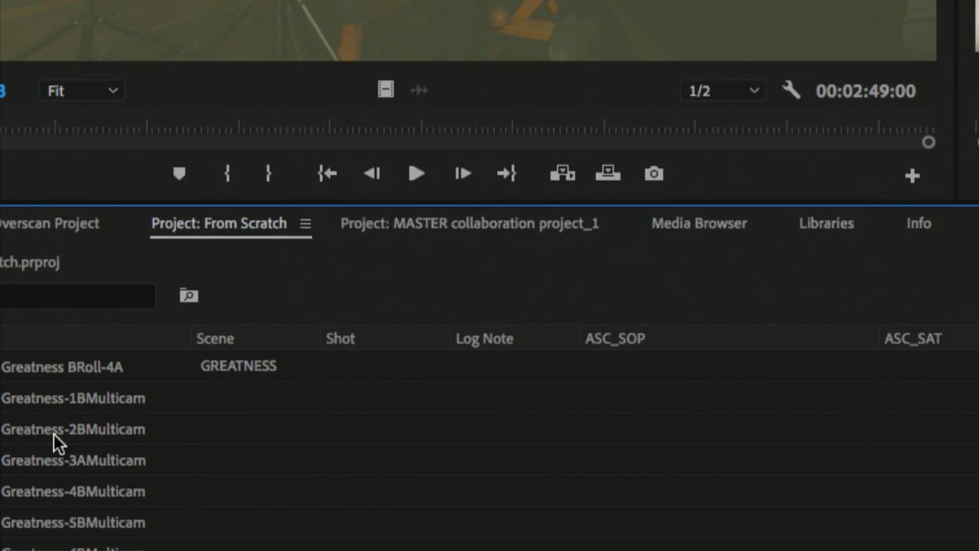
- Review the new multicam sequences in the From Scratch project and expand the Processed Clips bin
{"action": "scroll", "coordinate": [53, 446], "scroll_direction": "up", "scroll_amount": 2}
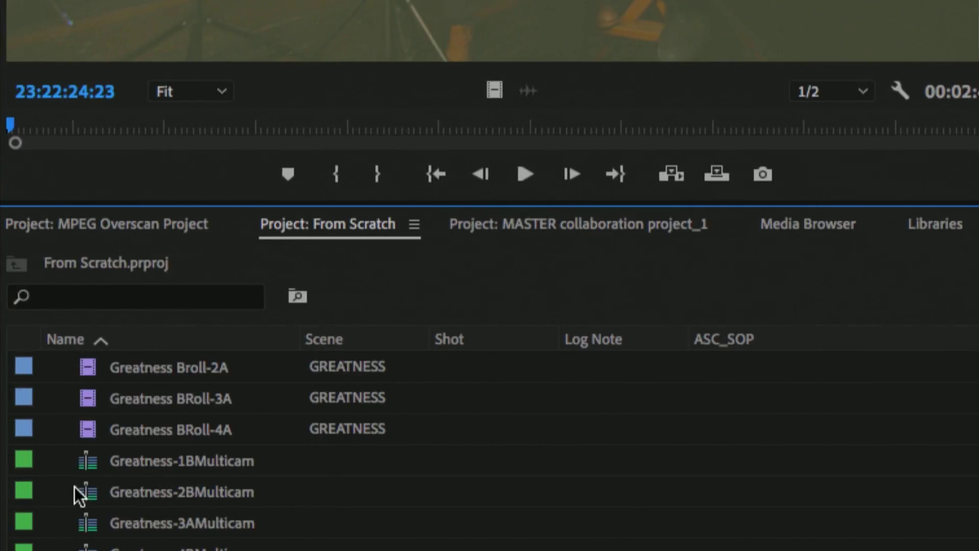
{"action": "scroll", "coordinate": [73, 487], "scroll_direction": "up", "scroll_amount": 6}
{"action": "scroll", "coordinate": [73, 486], "scroll_direction": "up", "scroll_amount": 1}
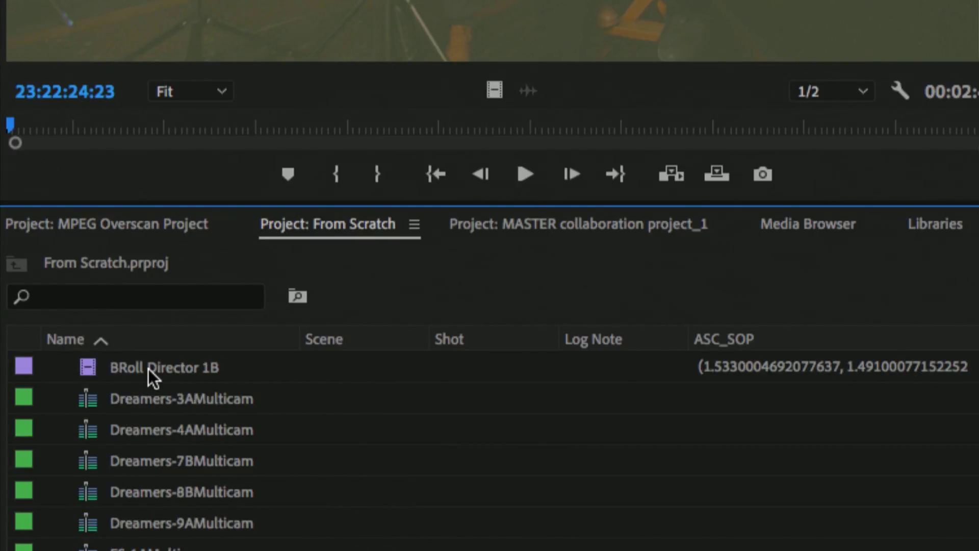
{"action": "mouse_move", "coordinate": [149, 368]}
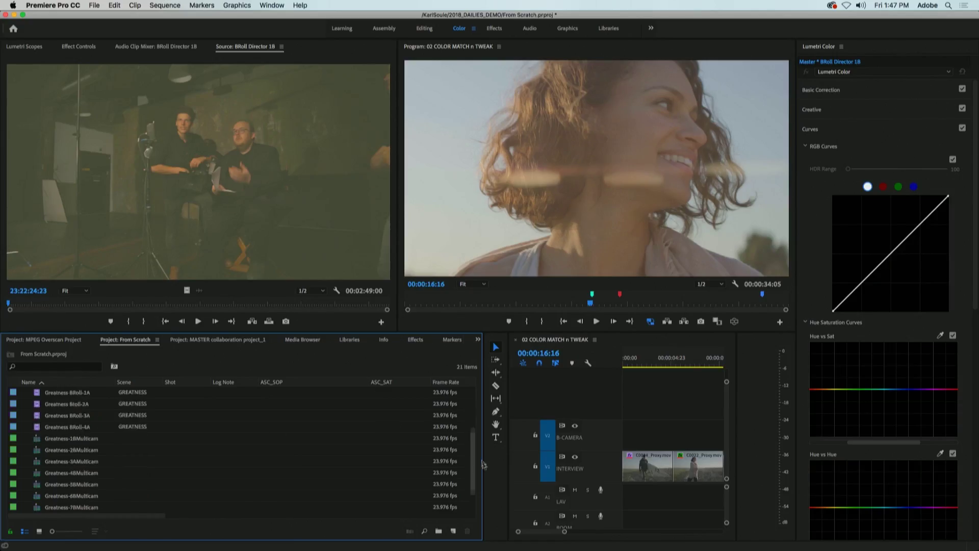
{"action": "scroll", "coordinate": [479, 464], "scroll_direction": "down", "scroll_amount": 3}
{"action": "left_click", "coordinate": [26, 507]}
{"action": "scroll", "coordinate": [112, 495], "scroll_direction": "down", "scroll_amount": 10}
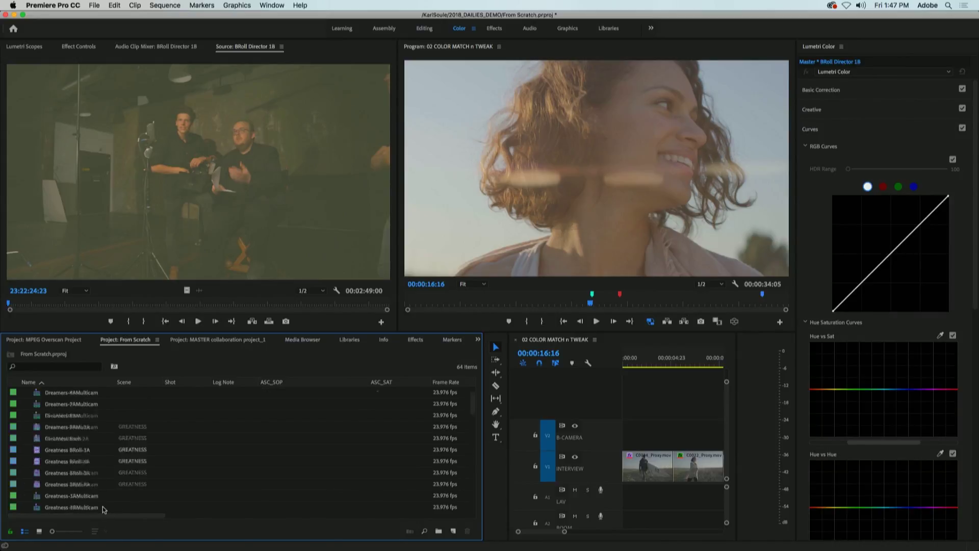
- Collapse the Processed Clips bin and open the Greatness-3AMulticam sequence in a wider timeline
{"action": "scroll", "coordinate": [121, 479], "scroll_direction": "up", "scroll_amount": 10}
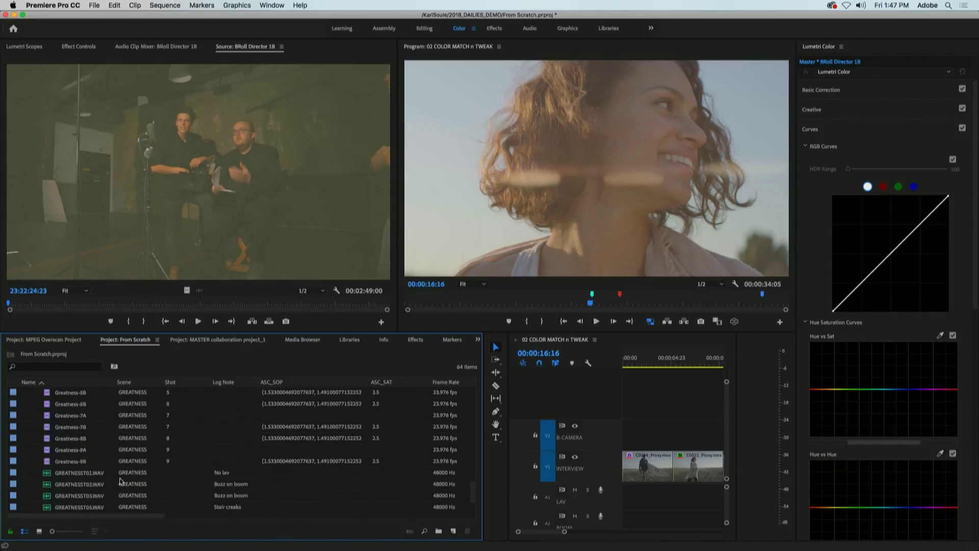
{"action": "scroll", "coordinate": [121, 480], "scroll_direction": "up", "scroll_amount": 5}
{"action": "scroll", "coordinate": [121, 480], "scroll_direction": "right", "scroll_amount": 1}
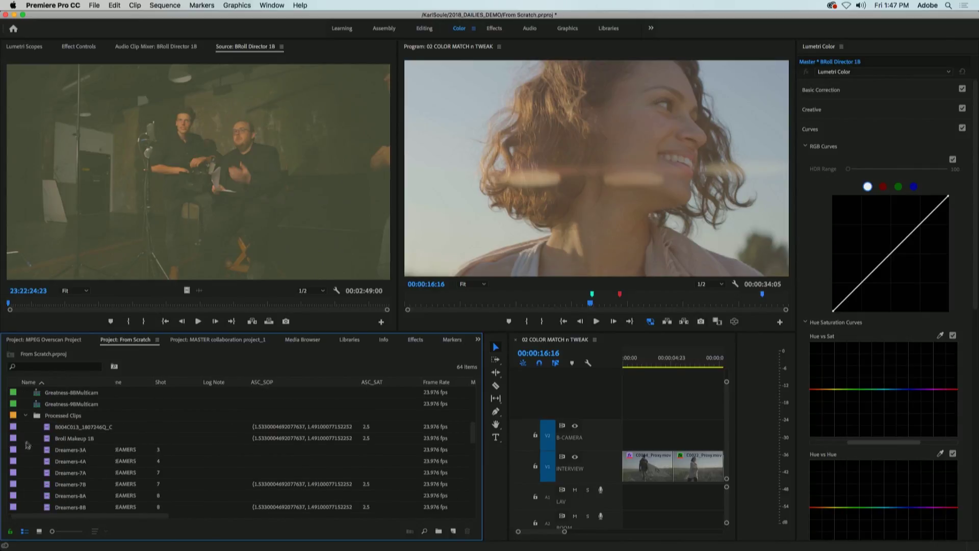
{"action": "left_click", "coordinate": [26, 415]}
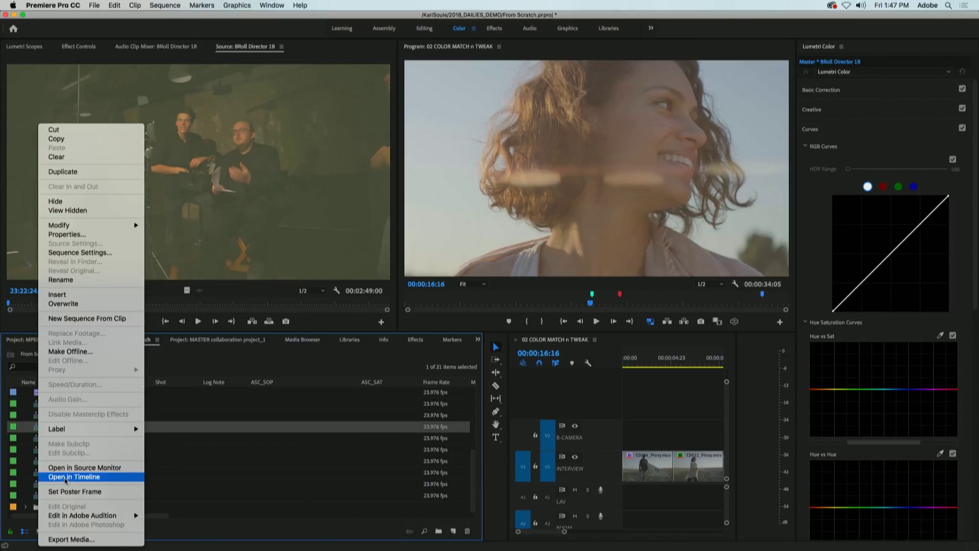
{"action": "left_click", "coordinate": [61, 479]}
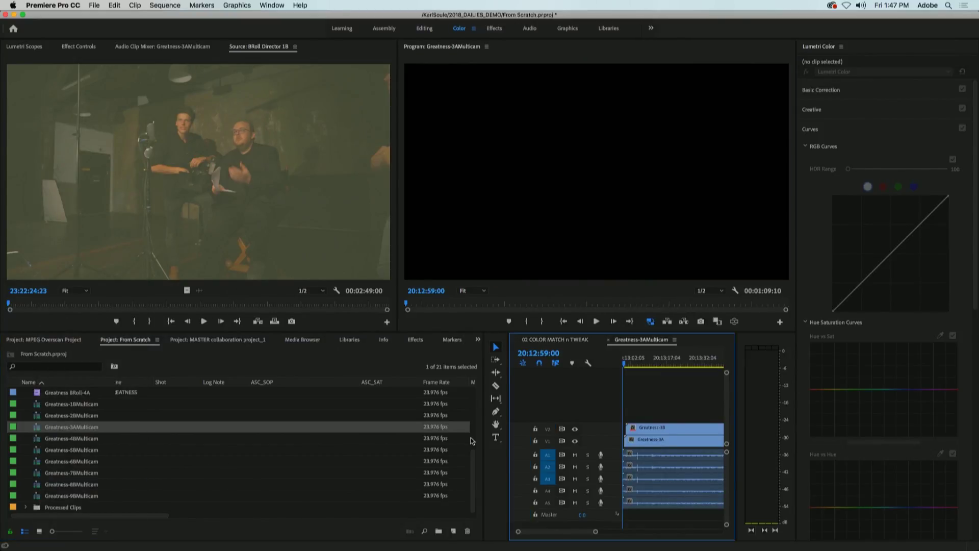
{"action": "left_click_drag", "start_coordinate": [509, 409], "coordinate": [352, 419]}
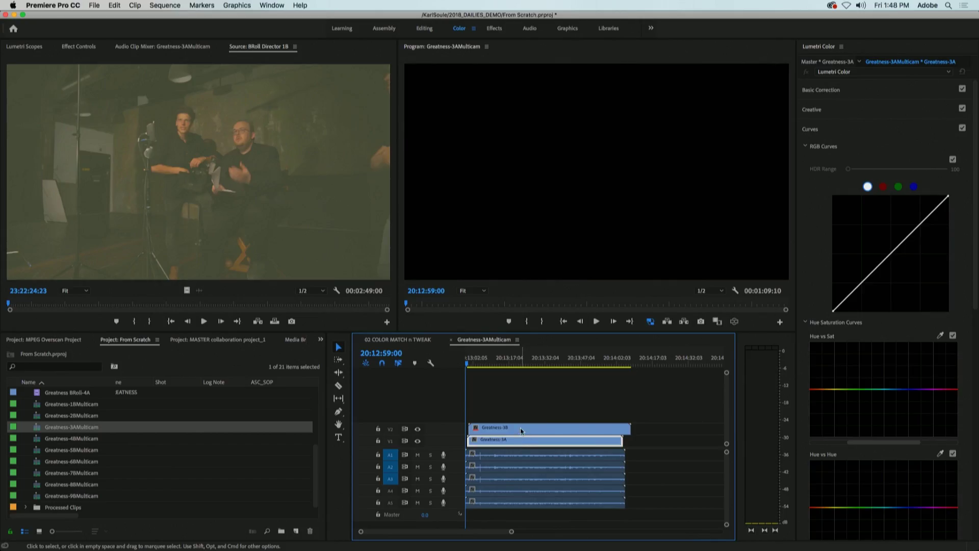
- Move the playhead to the slate at 20:13:05:14 and hide video track V2 with the Greatness-3B clip
{"action": "left_click", "coordinate": [521, 429]}
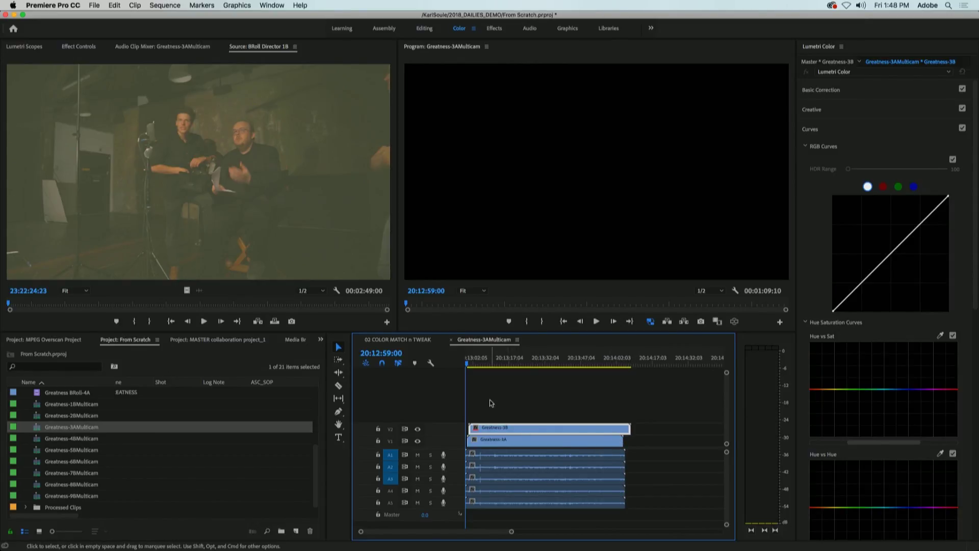
{"action": "left_click", "coordinate": [474, 363]}
{"action": "left_click_drag", "start_coordinate": [475, 363], "coordinate": [482, 364]}
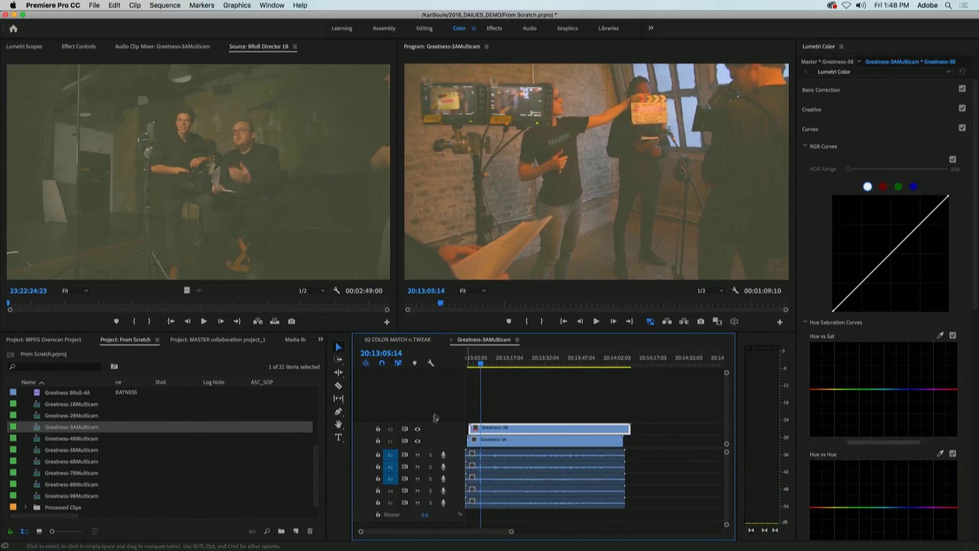
{"action": "left_click", "coordinate": [418, 429]}
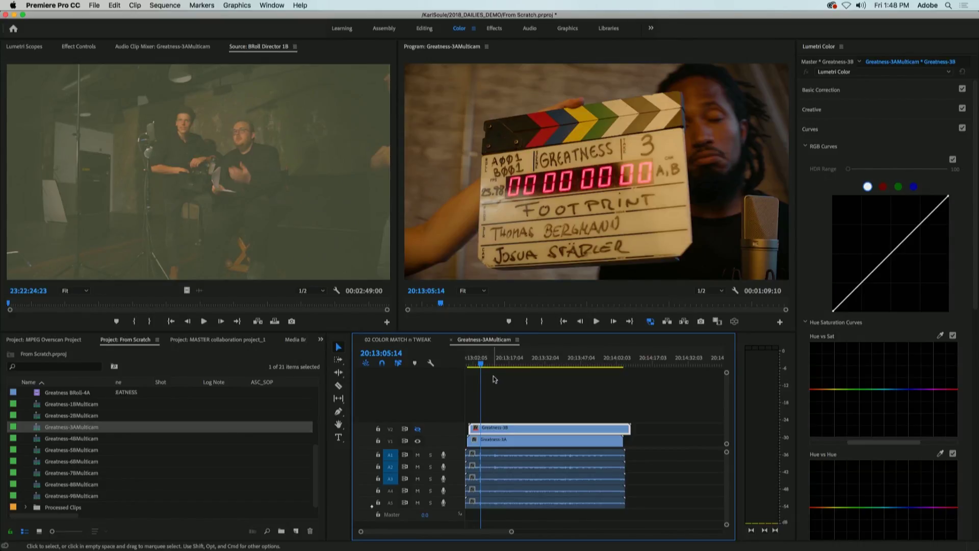
- Step frame by frame to 20:13:05:07 to check the slate's timecode, and show video track V2 again
{"action": "key", "text": "Left"}
{"action": "key", "text": "Left"}
{"action": "key", "text": "Left"}
{"action": "key", "text": "Left"}
{"action": "key", "text": "Left"}
{"action": "key", "text": "Left"}
{"action": "key", "text": "Left"}
{"action": "key", "text": "Left"}
{"action": "key", "text": "Right"}
{"action": "key", "text": "Left"}
{"action": "key", "text": "Right"}
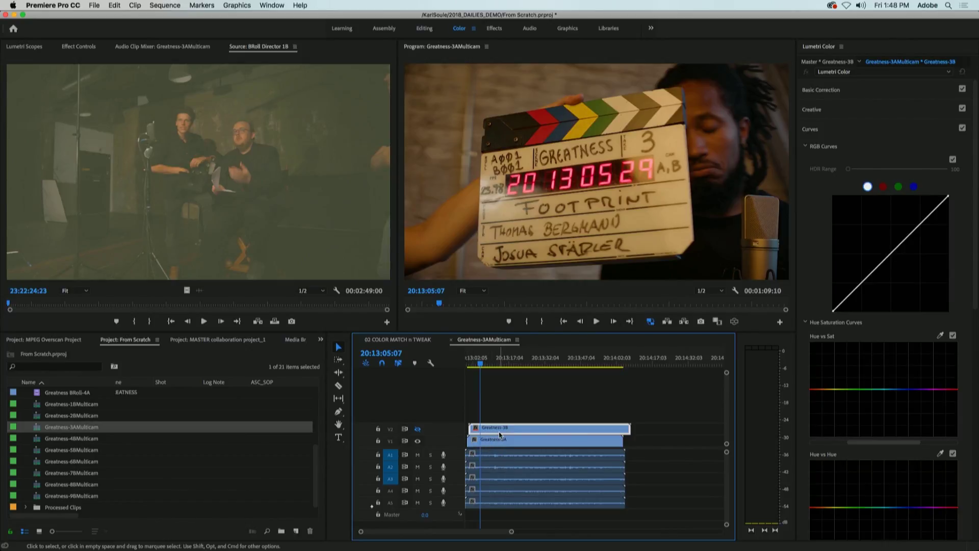
{"action": "left_click", "coordinate": [418, 430]}
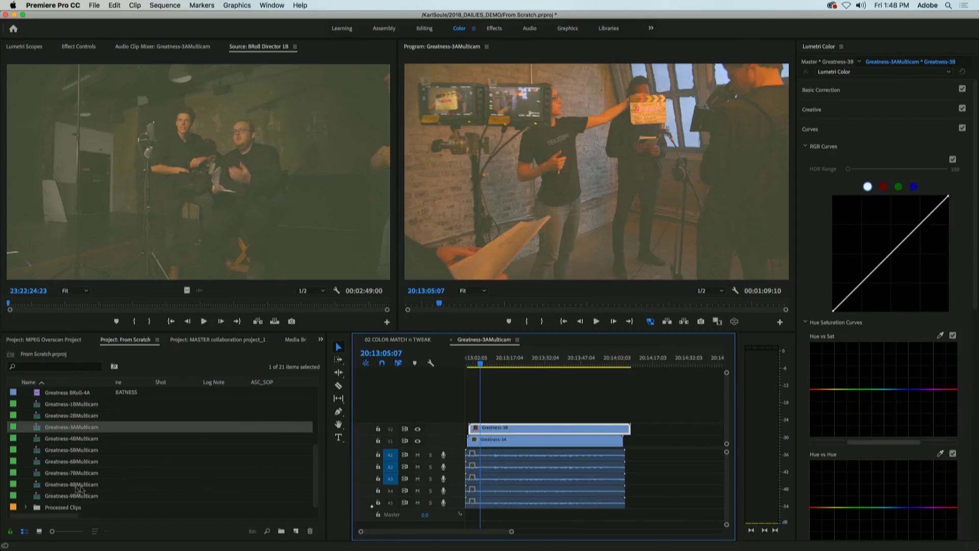
- Review the multi-camera source sequence options for the clips in Processed Clips, including Sound Timecode and Use Clip Names, and dismiss the dialog
{"action": "left_click", "coordinate": [26, 507]}
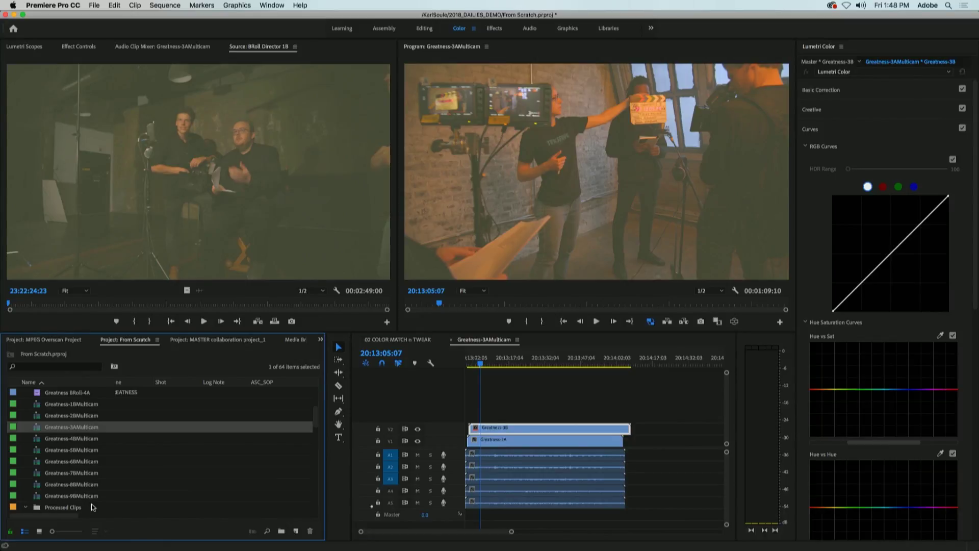
{"action": "scroll", "coordinate": [94, 506], "scroll_direction": "down", "scroll_amount": 10}
{"action": "scroll", "coordinate": [94, 507], "scroll_direction": "up", "scroll_amount": 5}
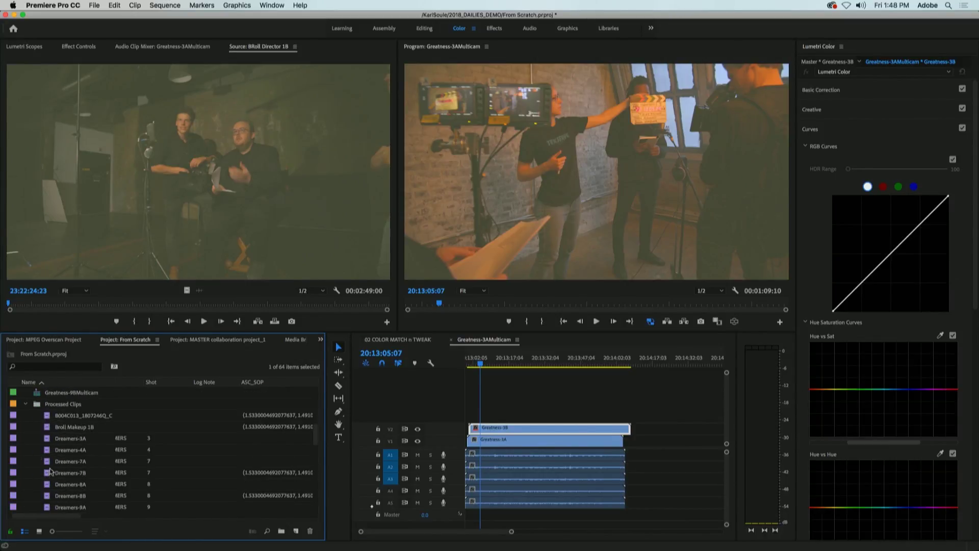
{"action": "left_click_drag", "start_coordinate": [37, 440], "coordinate": [91, 502]}
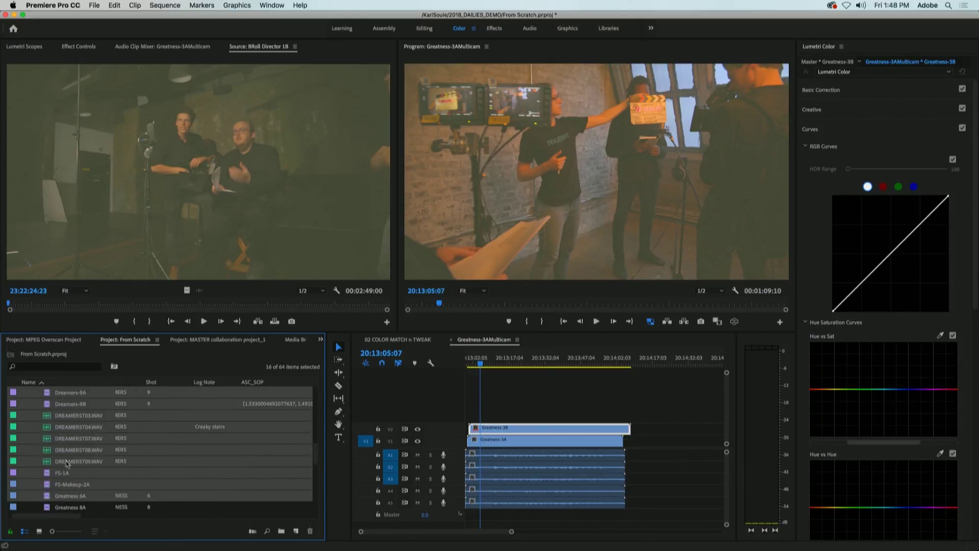
{"action": "right_click", "coordinate": [64, 462]}
{"action": "left_click", "coordinate": [126, 495]}
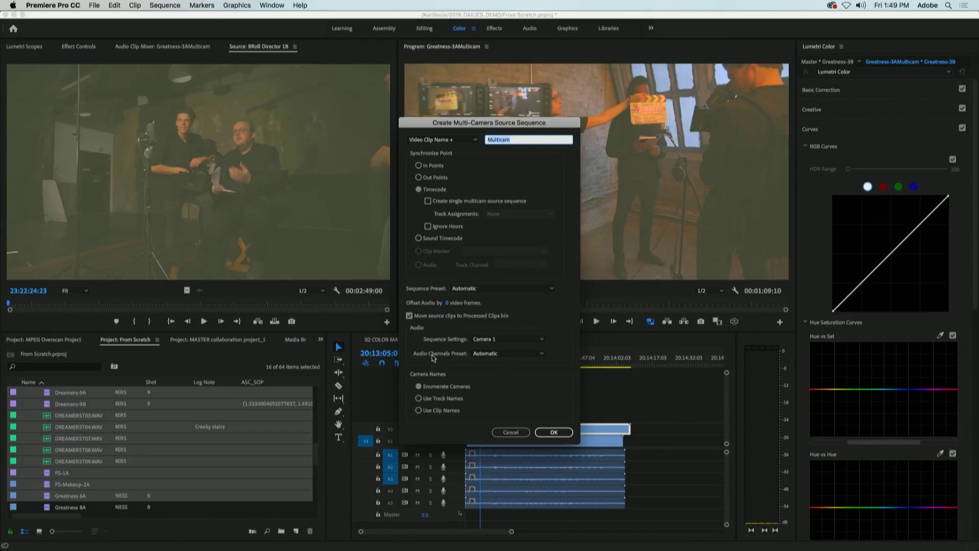
{"action": "left_click", "coordinate": [540, 340]}
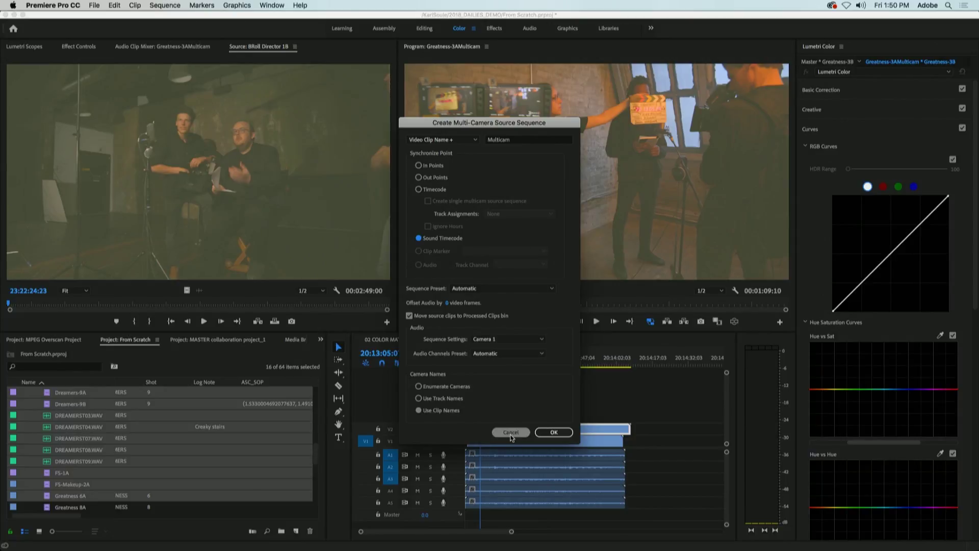
{"action": "key", "text": "Return"}
- Open the REEL 3 shared project from MASTER collaboration project_1, converting it under the name REEL 3 and overwriting the existing file
{"action": "left_click", "coordinate": [181, 342]}
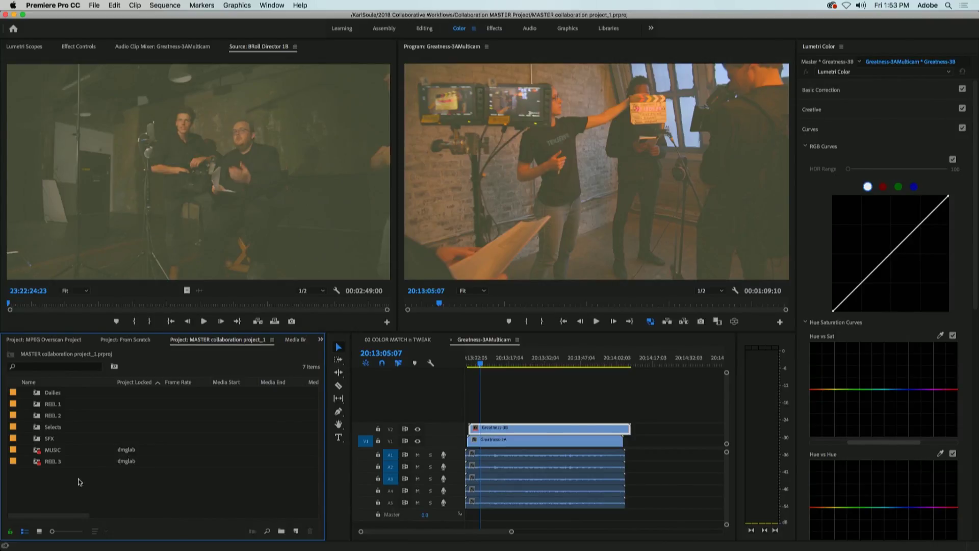
{"action": "double_click", "coordinate": [38, 462]}
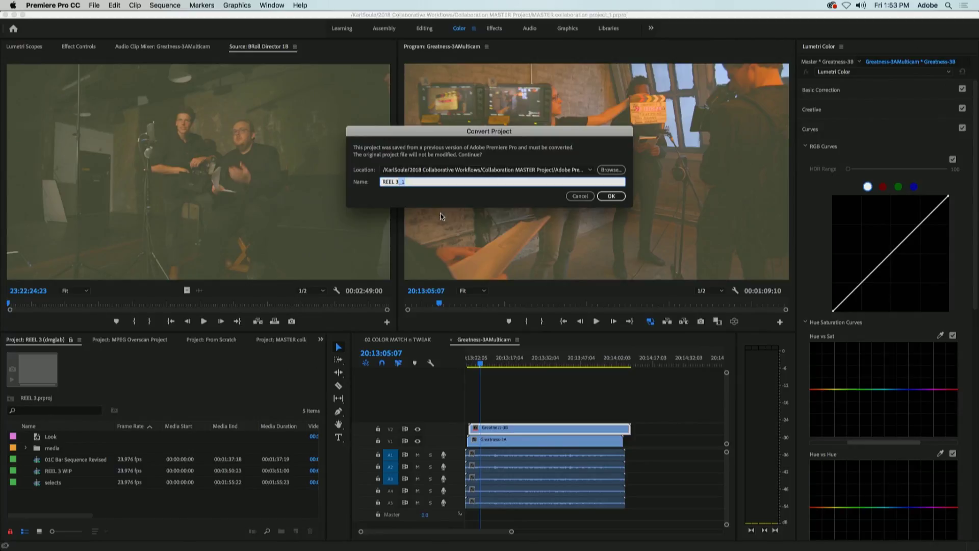
{"action": "key", "text": "Return"}
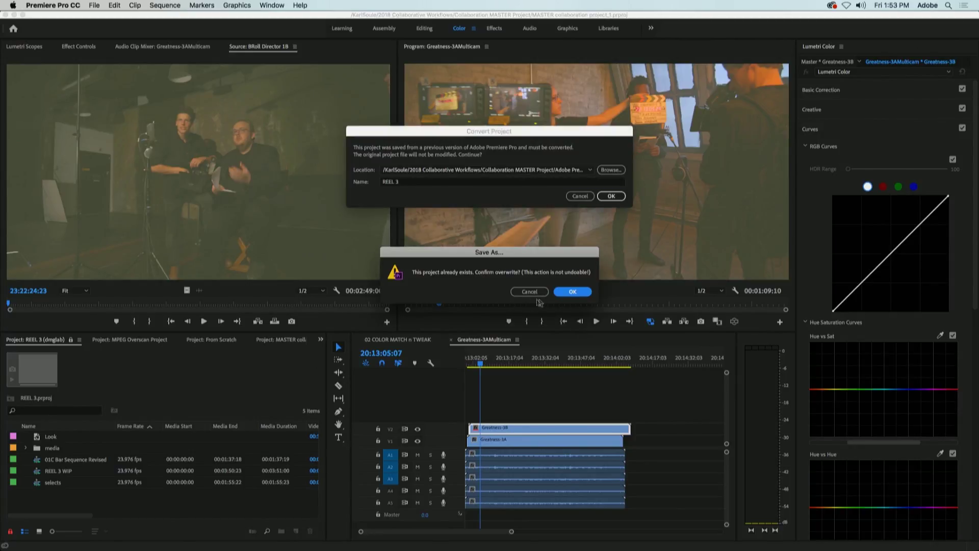
{"action": "left_click", "coordinate": [560, 293]}
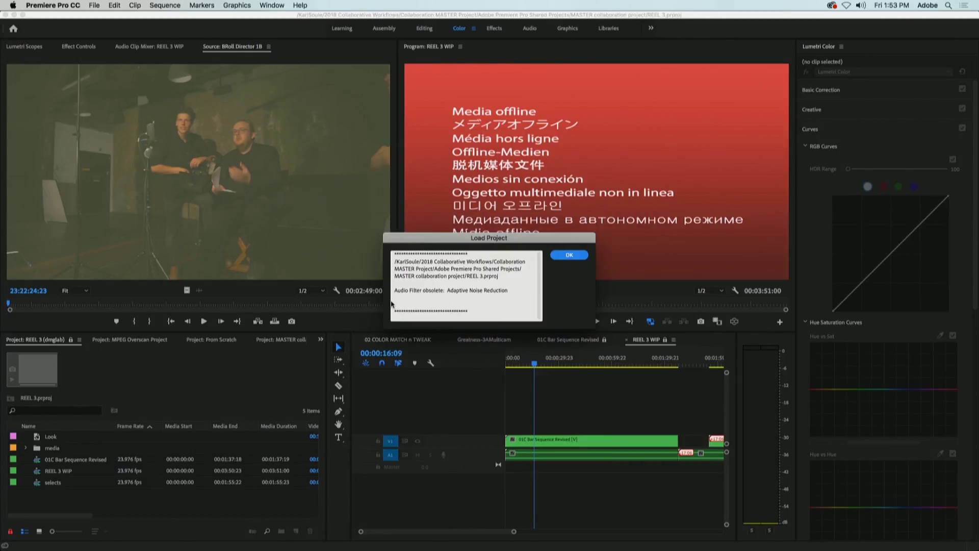
{"action": "left_click", "coordinate": [568, 255]}
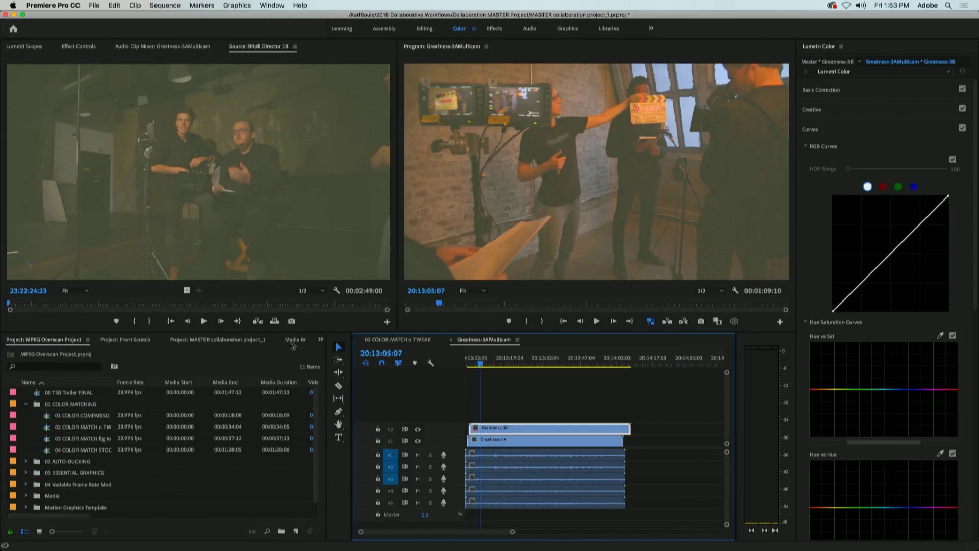
- Open the REEL 1 shared project from MASTER collaboration project_1 and return to the master project
{"action": "left_click", "coordinate": [320, 340]}
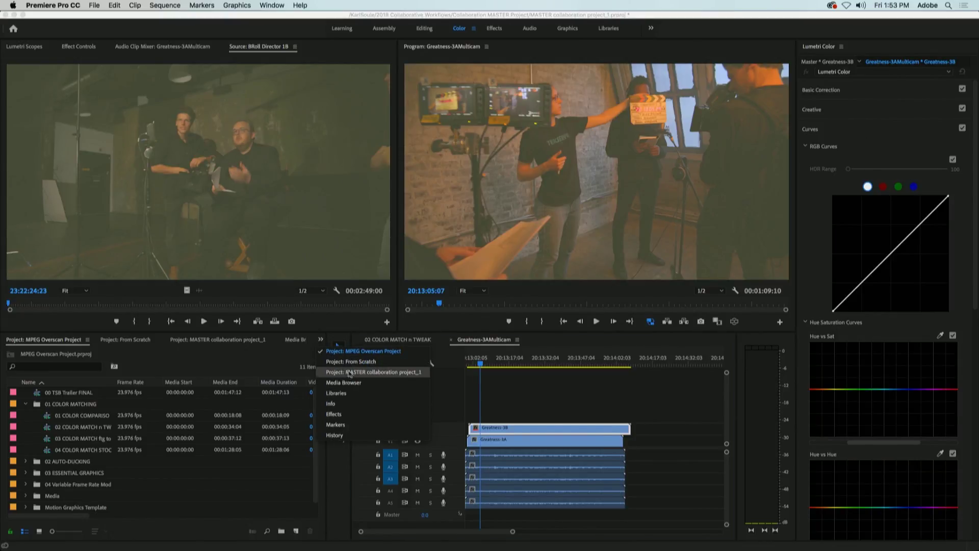
{"action": "left_click", "coordinate": [201, 341]}
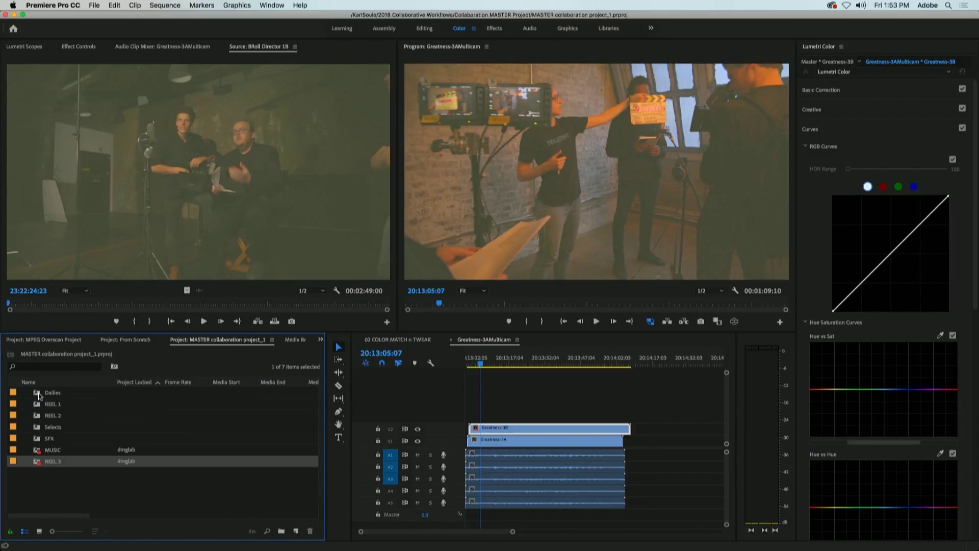
{"action": "double_click", "coordinate": [36, 406]}
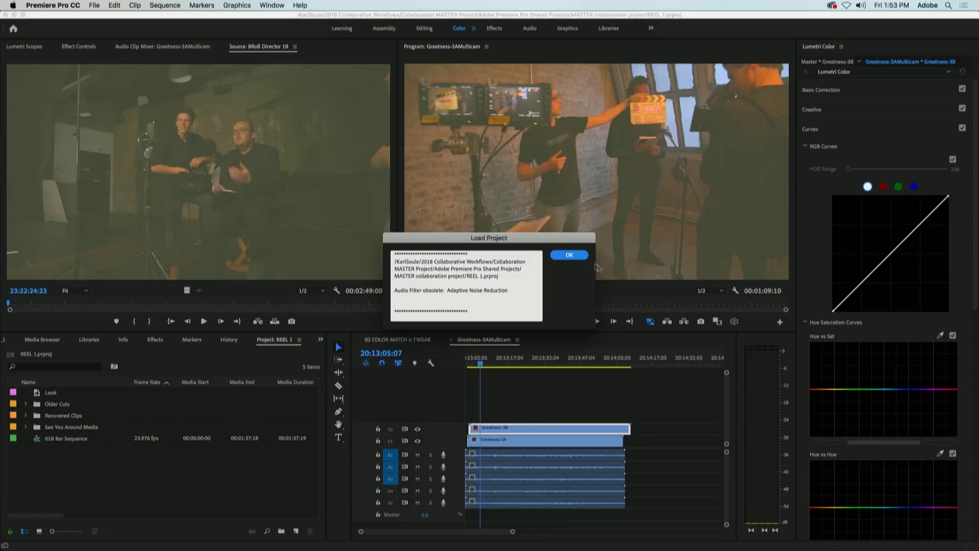
{"action": "left_click", "coordinate": [581, 257]}
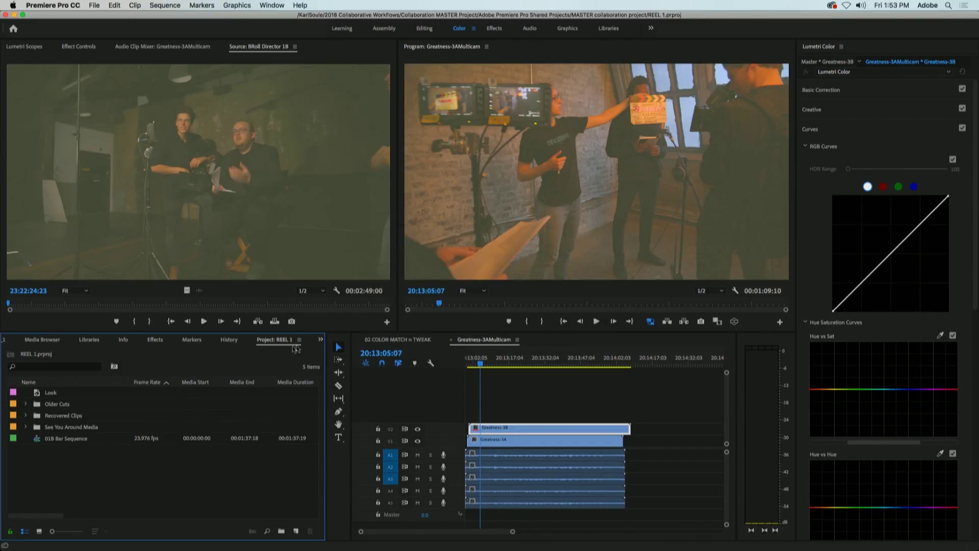
{"action": "left_click", "coordinate": [319, 340]}
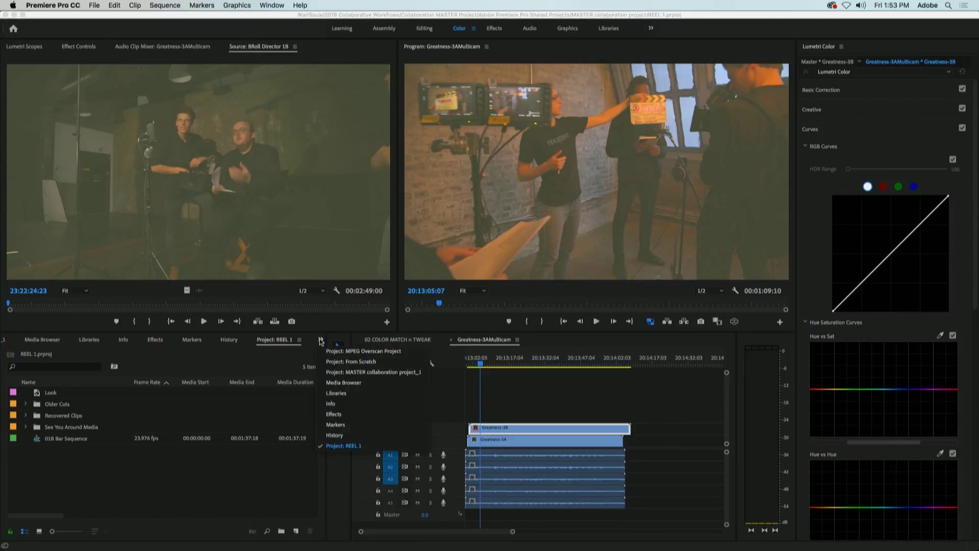
{"action": "left_click", "coordinate": [351, 375]}
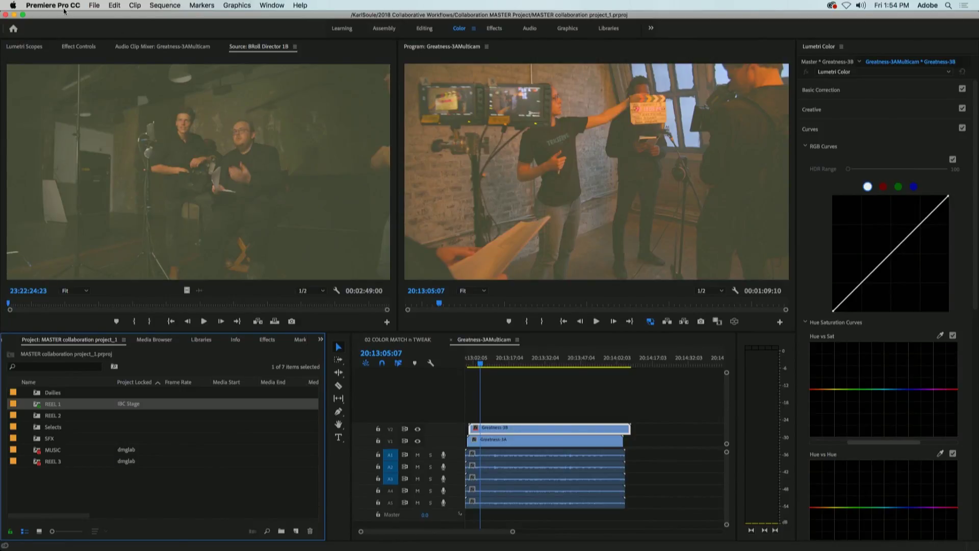
- Examine the project locking settings in the Collaboration preferences and close them without changes
{"action": "left_click", "coordinate": [73, 4]}
{"action": "mouse_move", "coordinate": [70, 32]}
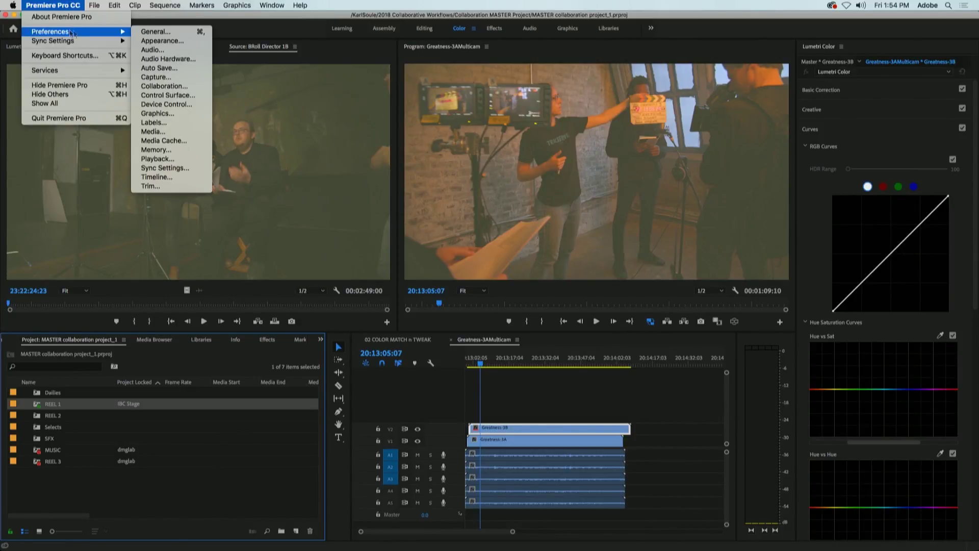
{"action": "left_click", "coordinate": [160, 87]}
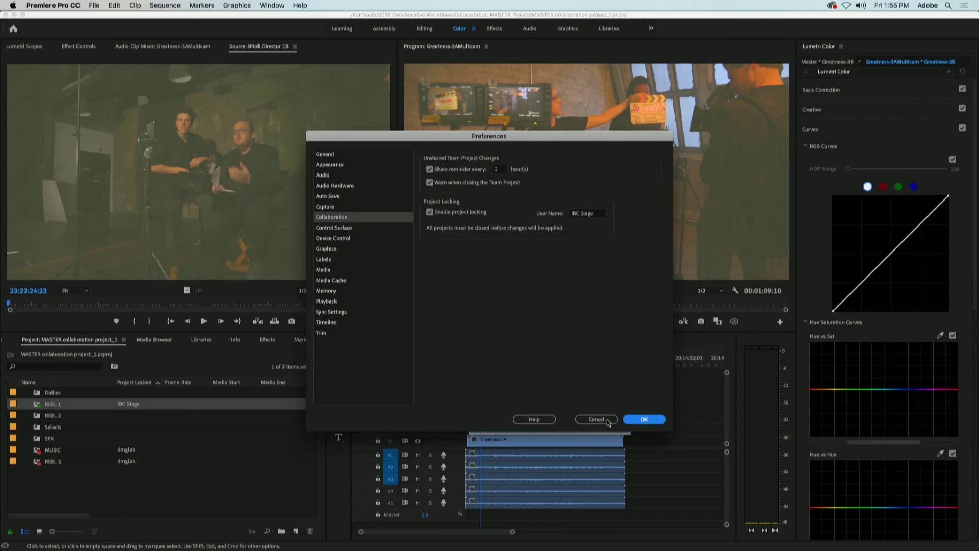
{"action": "left_click", "coordinate": [607, 420]}
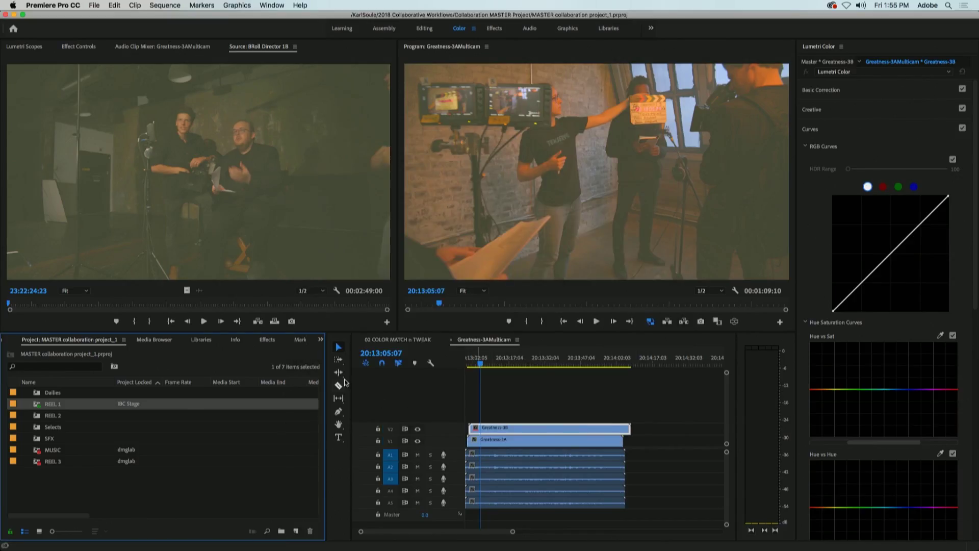
- Show the 02 COLOR MATCH n TWEAK sequence and match-frame the clip under the playhead into the Source Monitor
{"action": "left_click", "coordinate": [397, 340]}
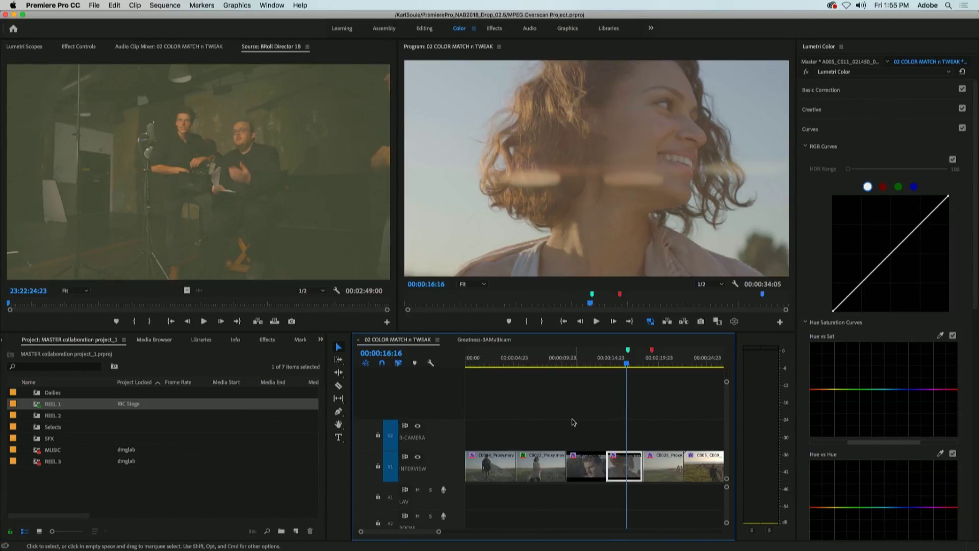
{"action": "key", "text": "f"}
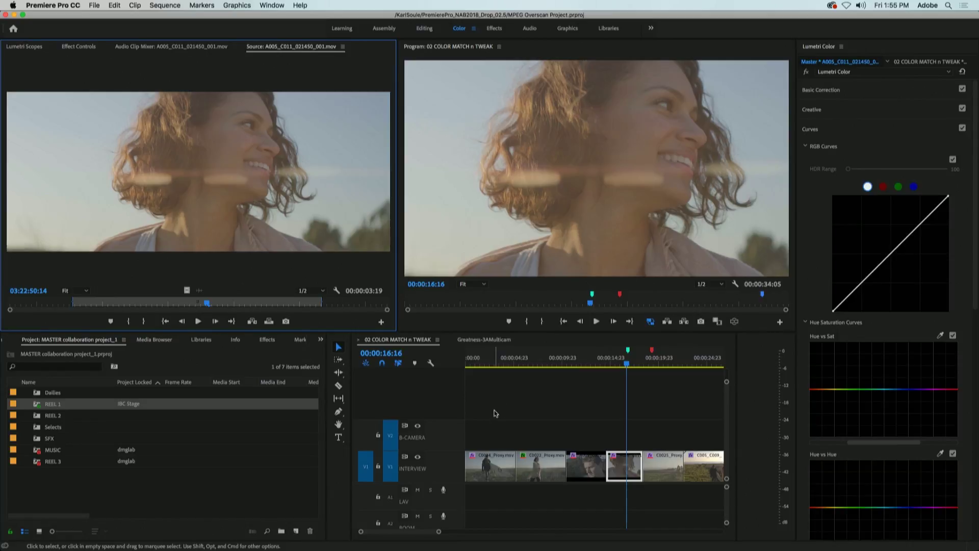
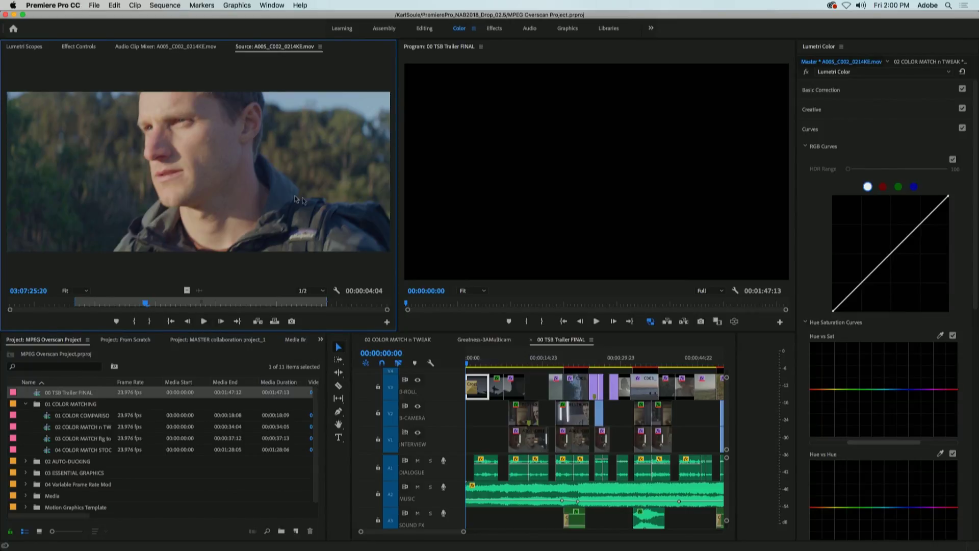
- Open the AAF export settings for the 00 TSB Trailer FINAL sequence and enable Mixdown Video and Breakout to Mono
{"action": "left_click", "coordinate": [545, 346]}
{"action": "left_click", "coordinate": [94, 5]}
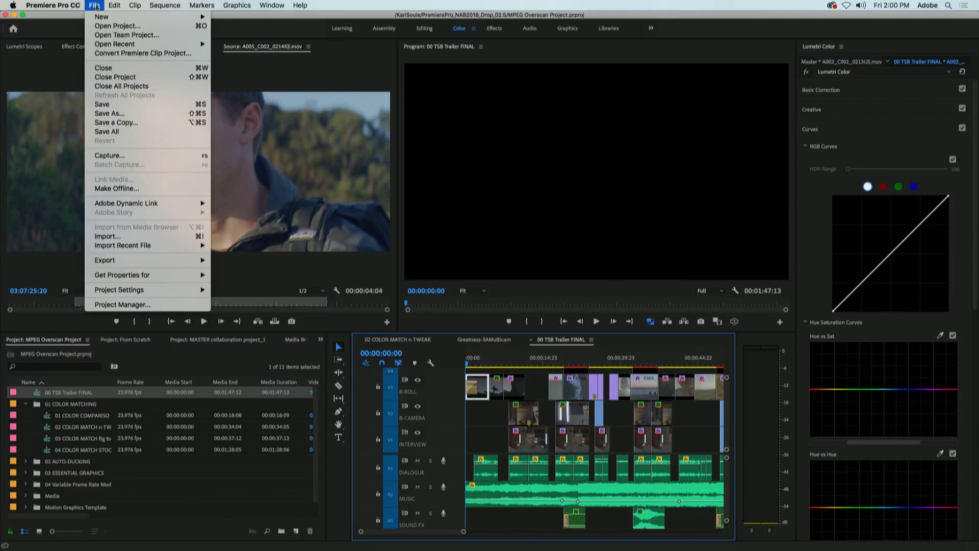
{"action": "mouse_move", "coordinate": [153, 262]}
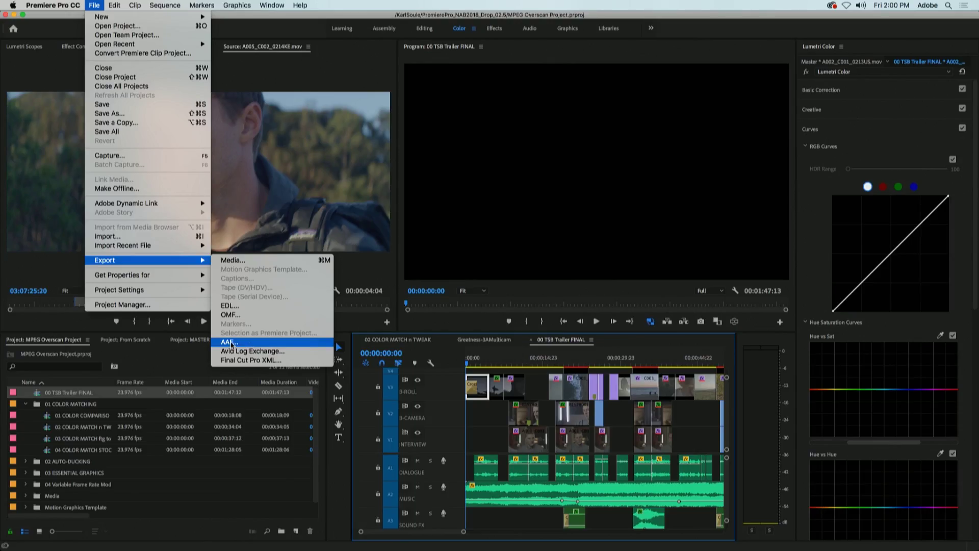
{"action": "left_click", "coordinate": [230, 342]}
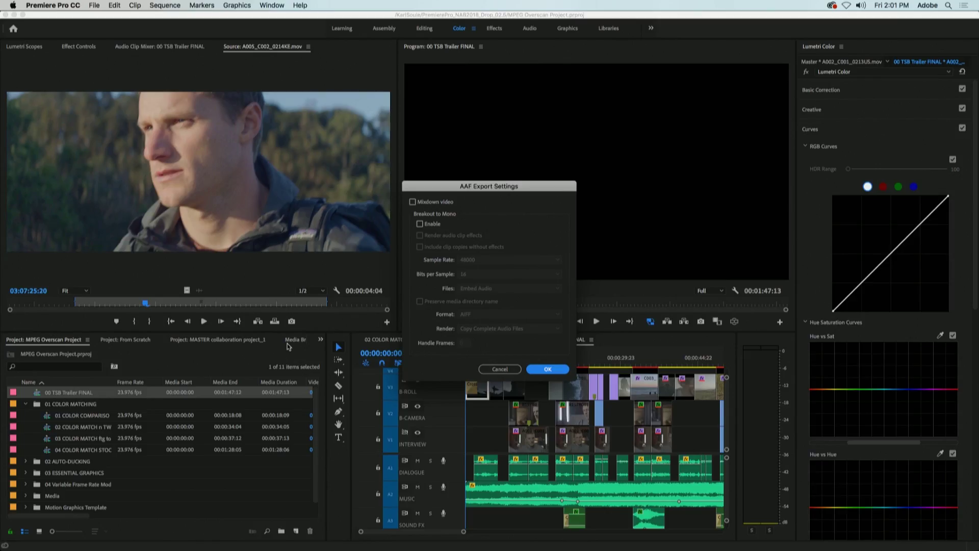
{"action": "left_click", "coordinate": [412, 202]}
{"action": "left_click", "coordinate": [420, 224]}
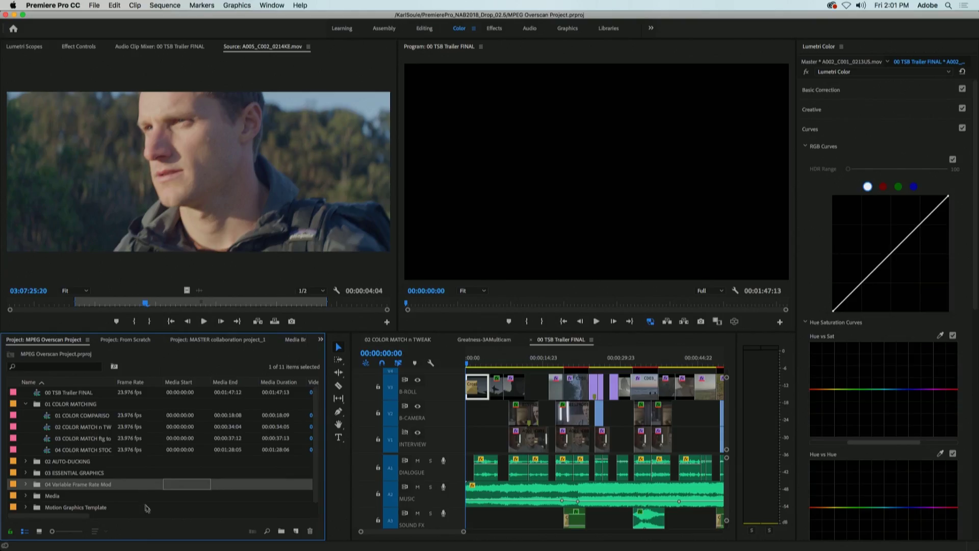
{"action": "left_click", "coordinate": [146, 506]}
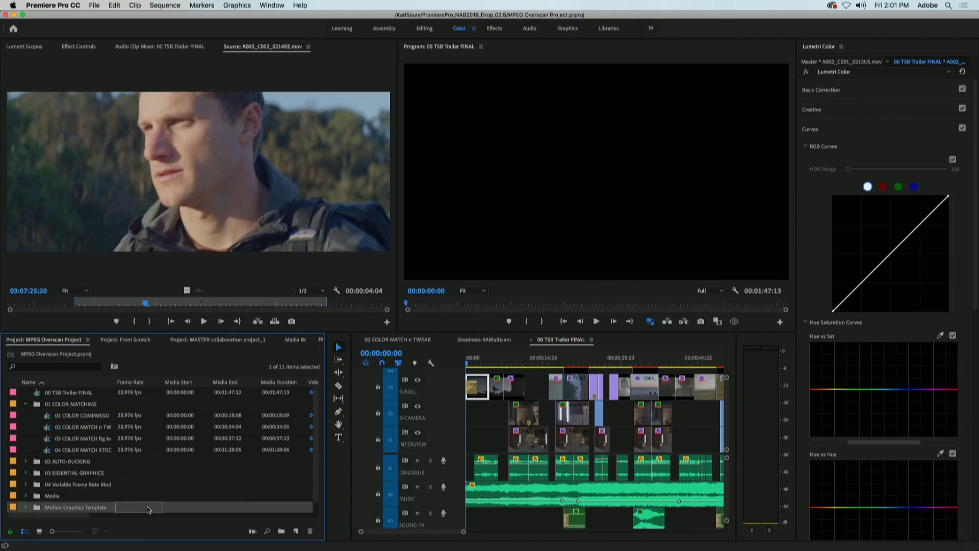
{"action": "left_click", "coordinate": [172, 495]}
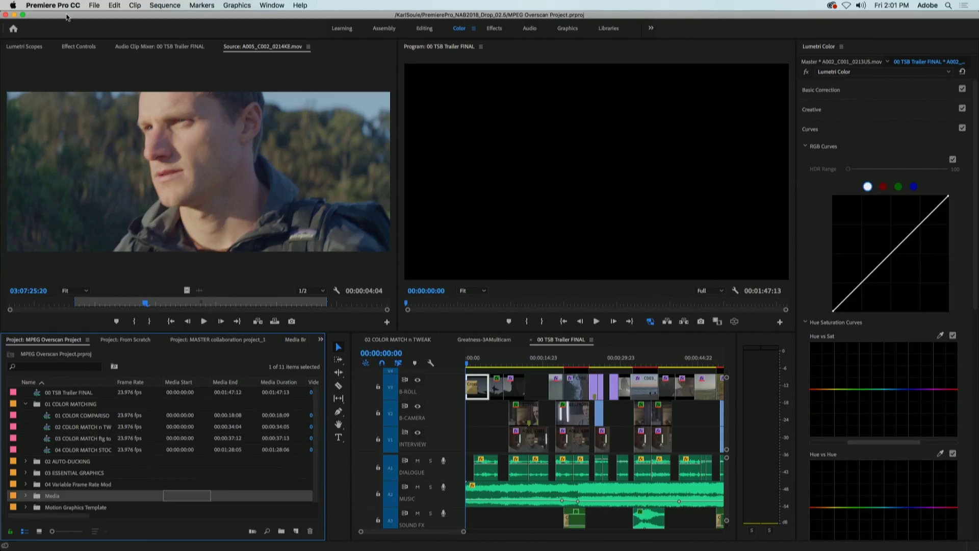
{"action": "left_click", "coordinate": [93, 5]}
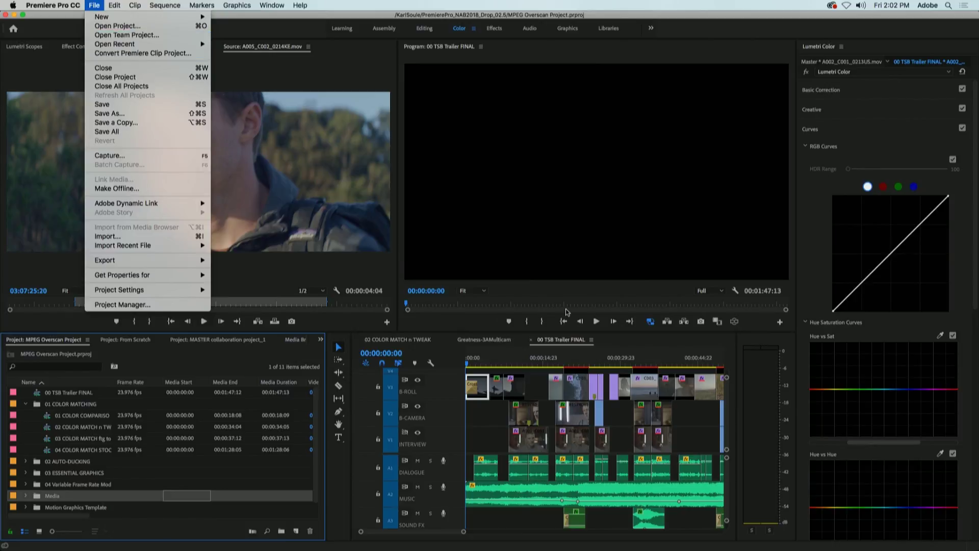
{"action": "left_click", "coordinate": [339, 278]}
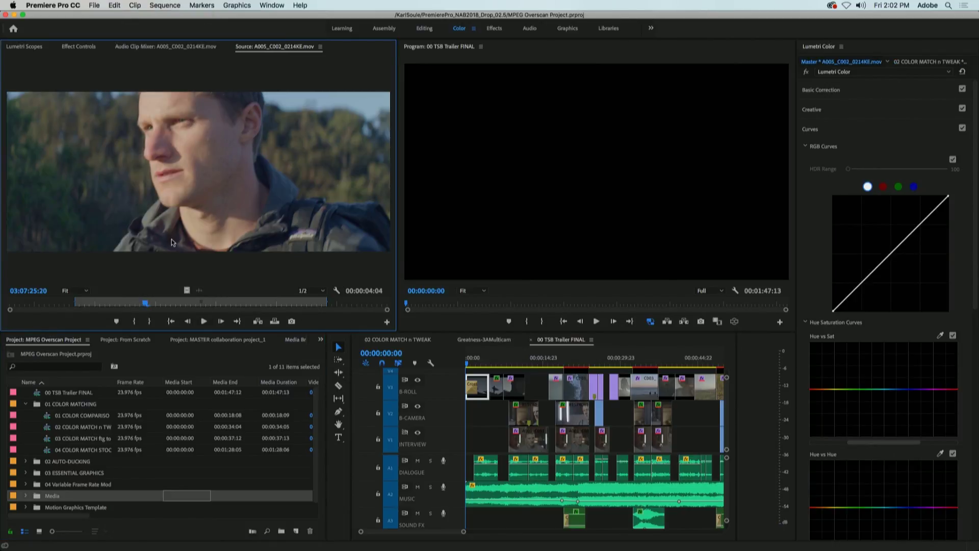
{"action": "left_click", "coordinate": [93, 5]}
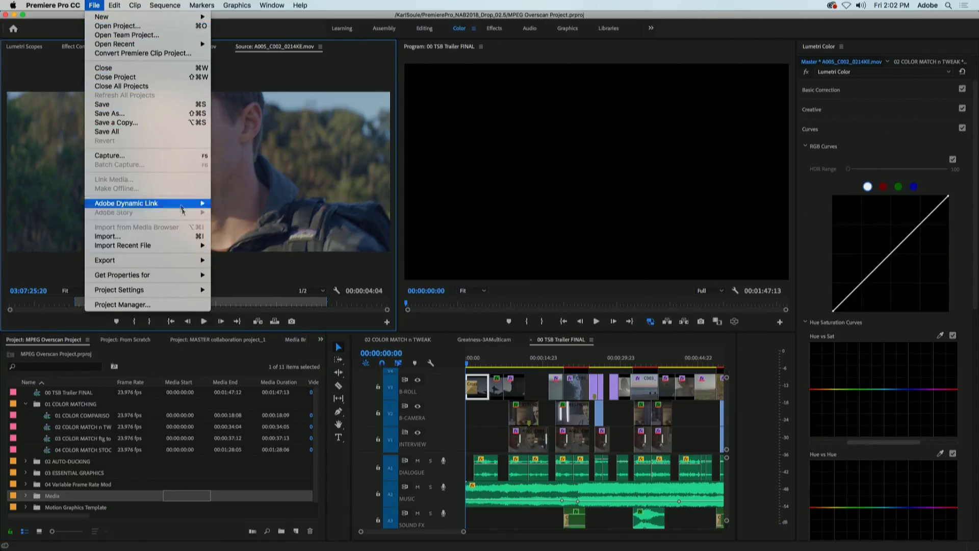
{"action": "mouse_move", "coordinate": [184, 266]}
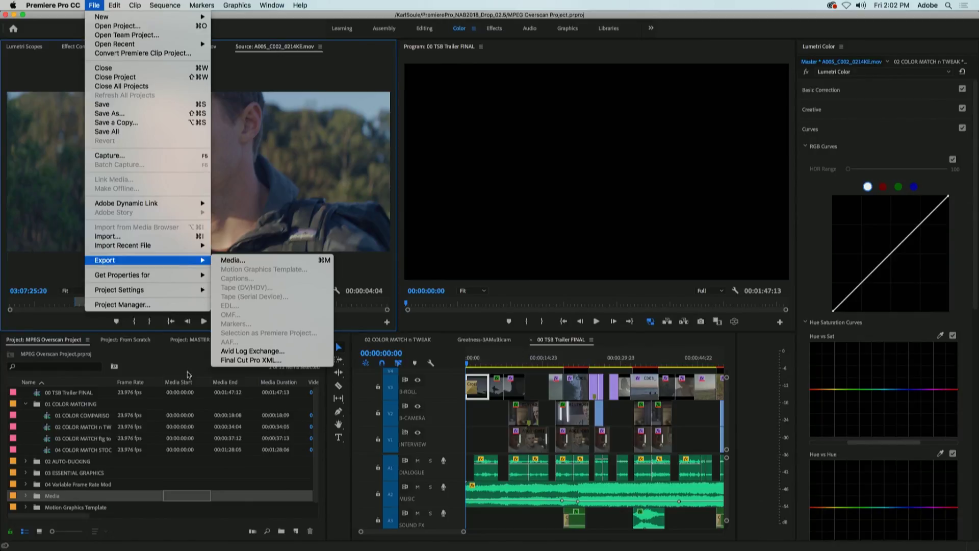
{"action": "key", "text": "Escape"}
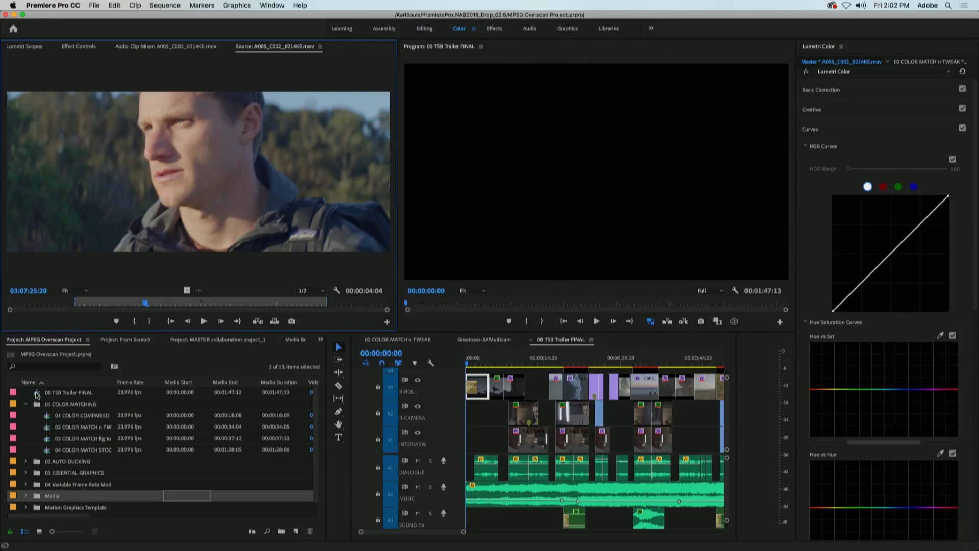
- Select the 00 TSB Trailer FINAL sequence in the MPEG Overscan Project and examine the export formats offered for it
{"action": "left_click", "coordinate": [37, 395]}
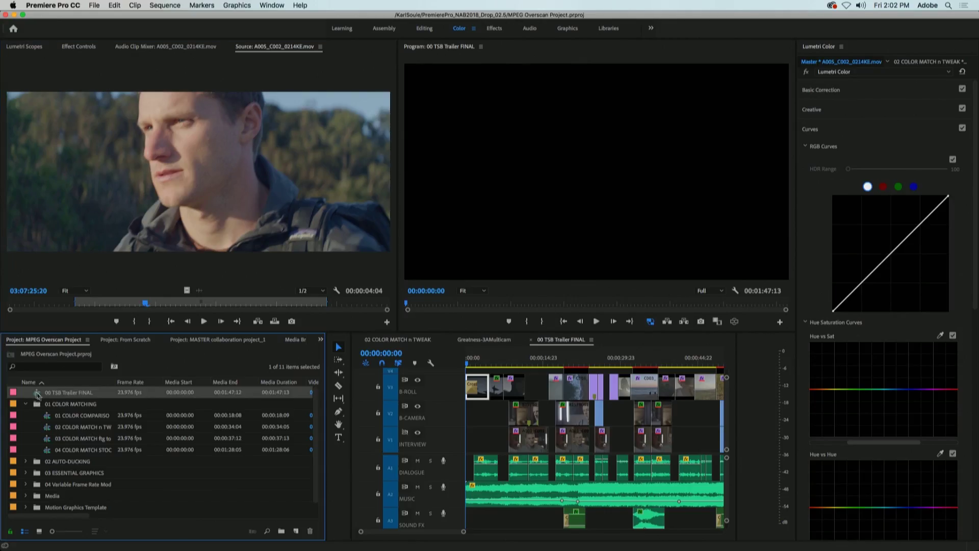
{"action": "left_click", "coordinate": [95, 5]}
{"action": "mouse_move", "coordinate": [202, 261]}
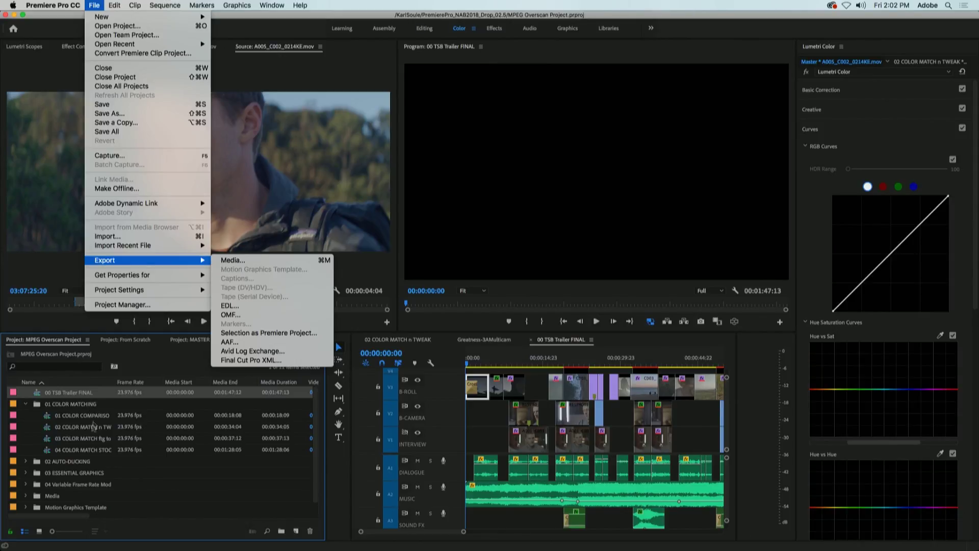
{"action": "left_click", "coordinate": [149, 356]}
{"action": "left_click", "coordinate": [133, 343]}
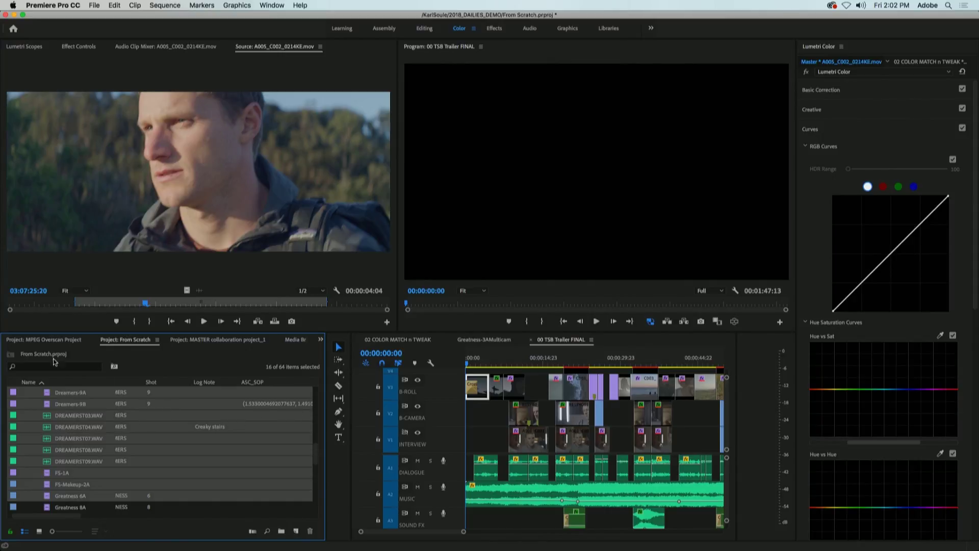
{"action": "left_click", "coordinate": [28, 340]}
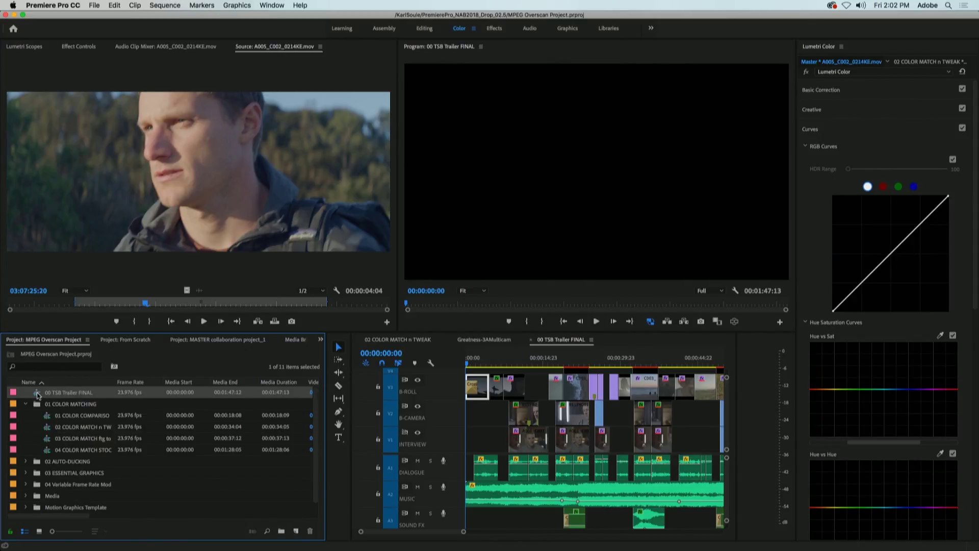
{"action": "right_click", "coordinate": [38, 393]}
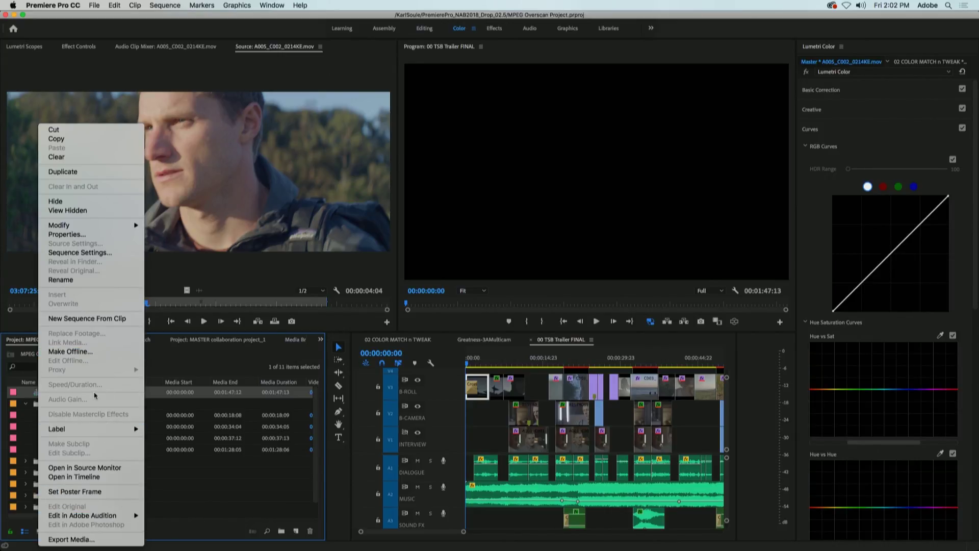
{"action": "left_click", "coordinate": [34, 264]}
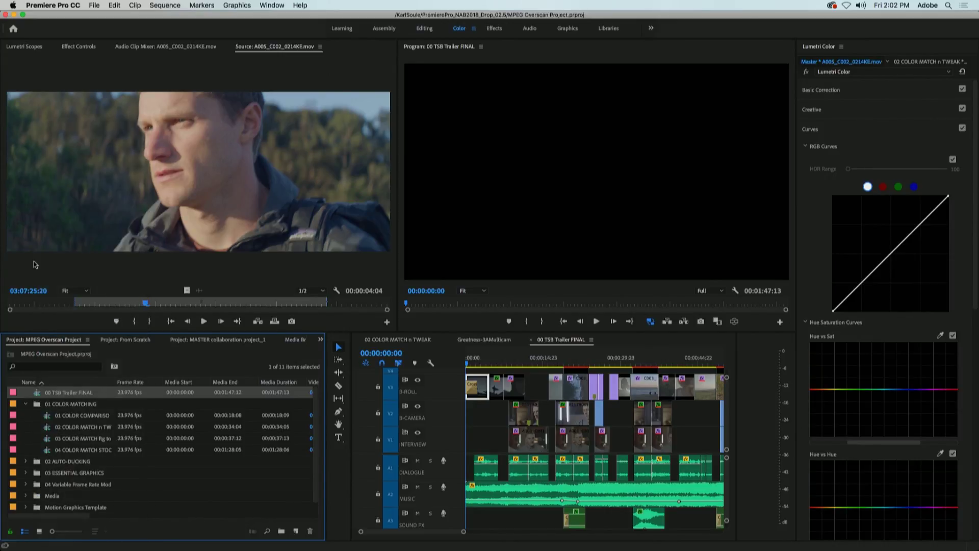
- Start an EDL export of the 00 TSB Trailer FINAL sequence and enable Use Sound Roll/Sound Timecode and Include ASC CDL and LUTs
{"action": "left_click", "coordinate": [90, 5]}
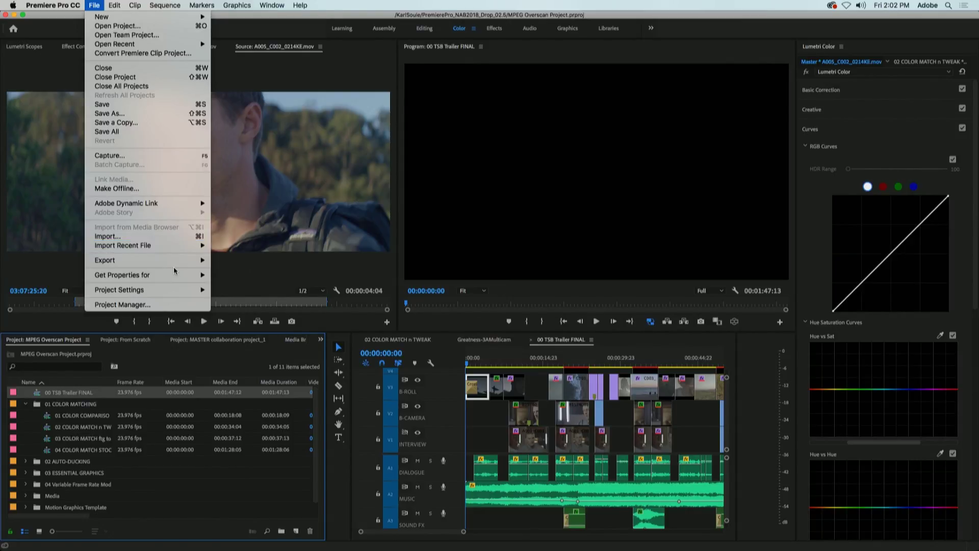
{"action": "mouse_move", "coordinate": [174, 261]}
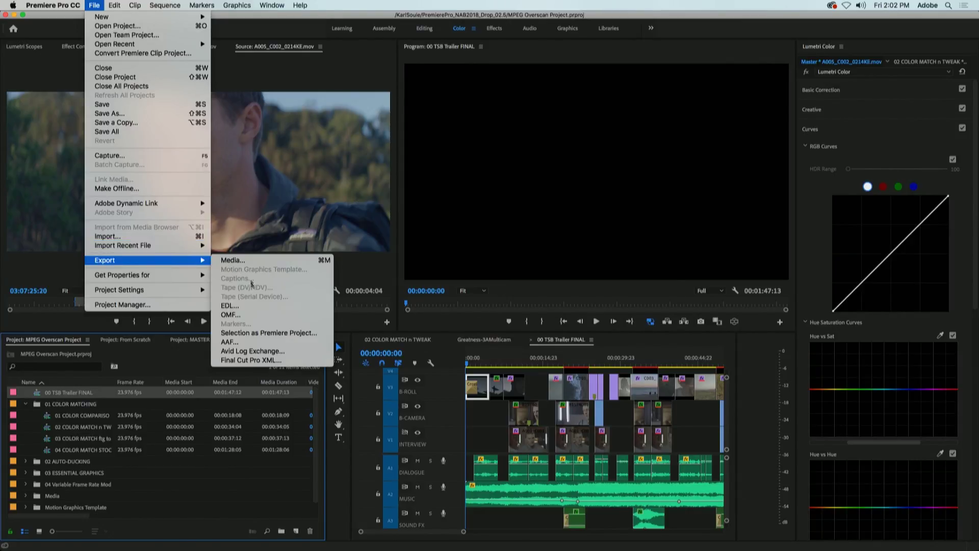
{"action": "left_click", "coordinate": [251, 306]}
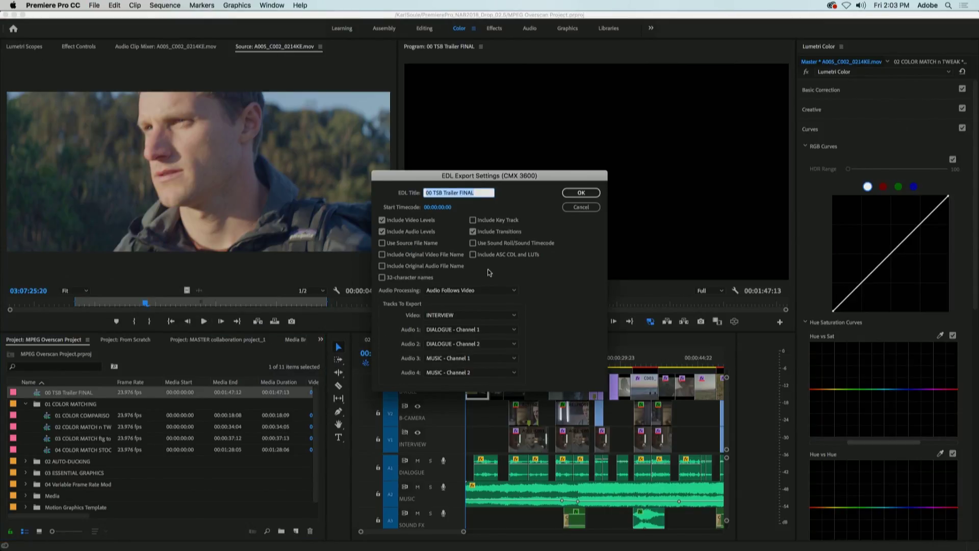
{"action": "left_click", "coordinate": [473, 243]}
{"action": "left_click", "coordinate": [473, 254]}
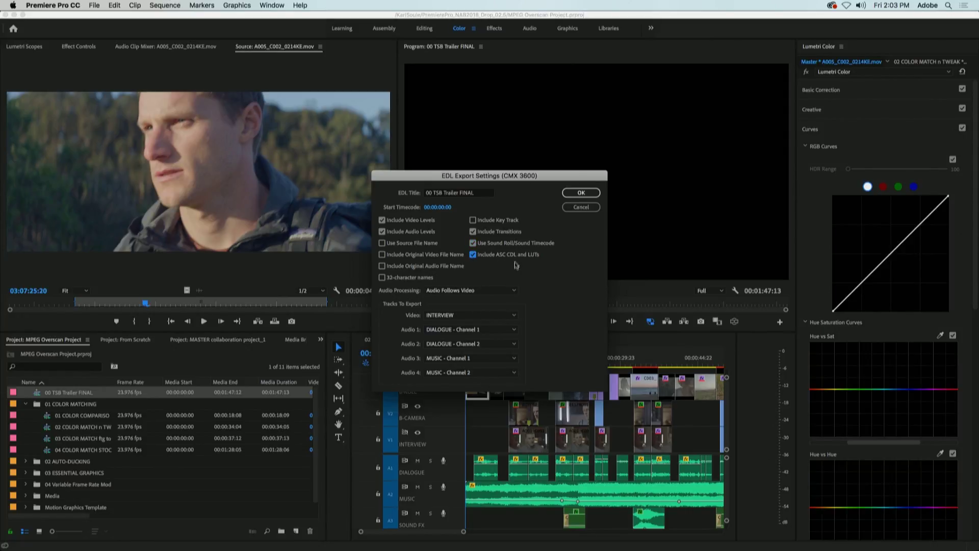